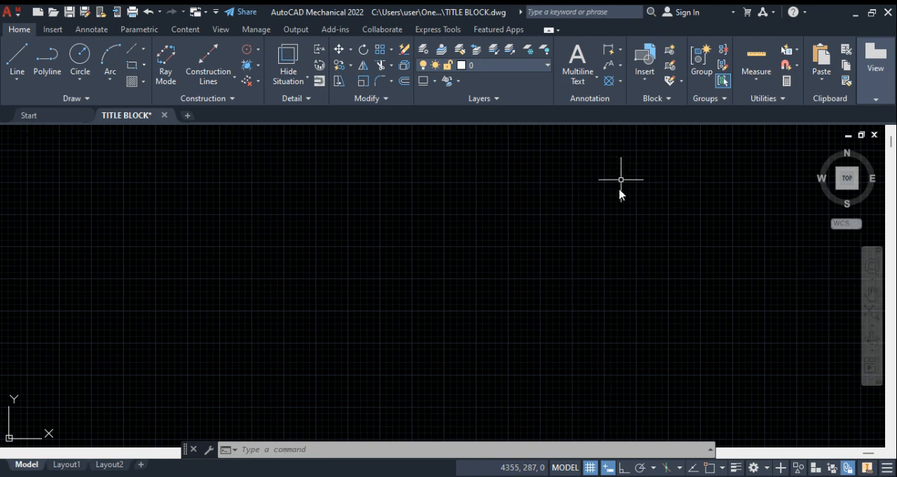
# Step: Insert an A3 (297x420mm) drawing border with ISO Title Block A at 1:1 scale, placed at the origin 0,0
pyautogui.click(92, 29)
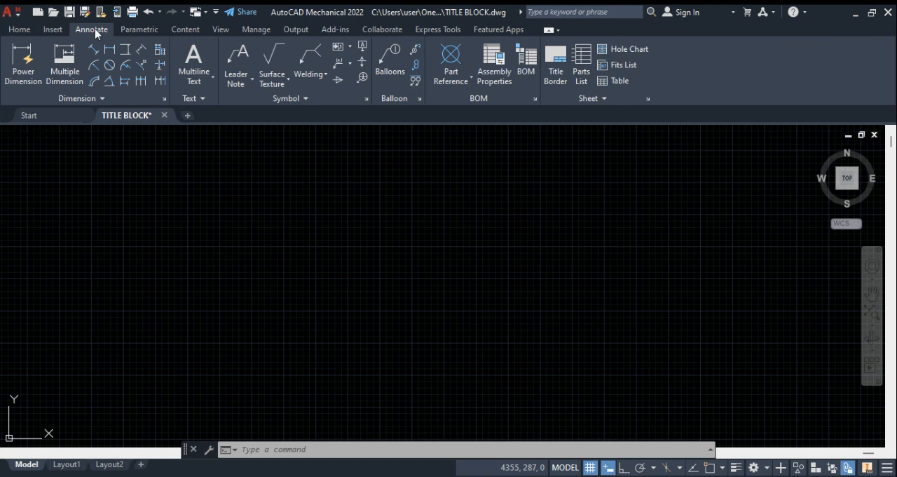
pyautogui.click(551, 78)
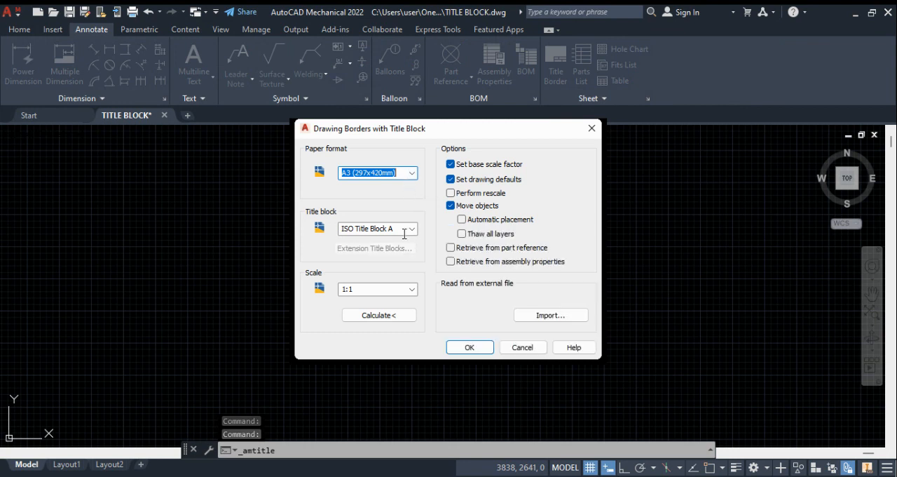
pyautogui.press('Tab')
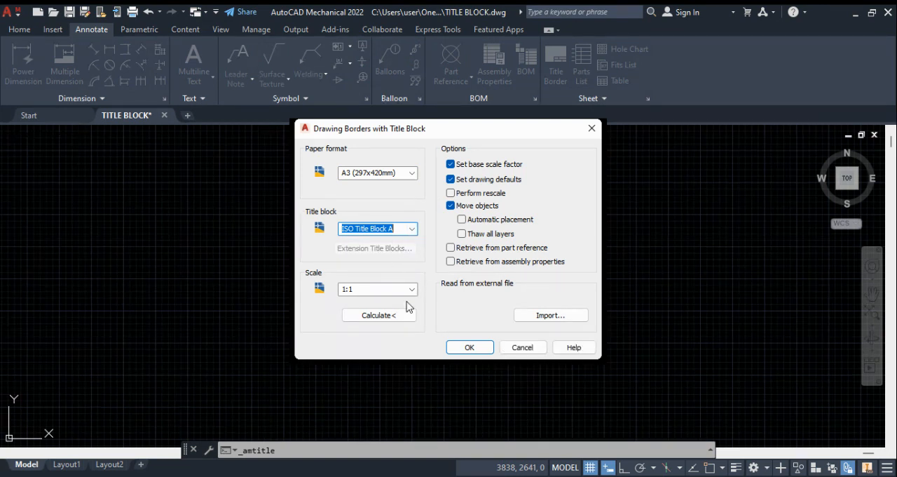
pyautogui.click(467, 348)
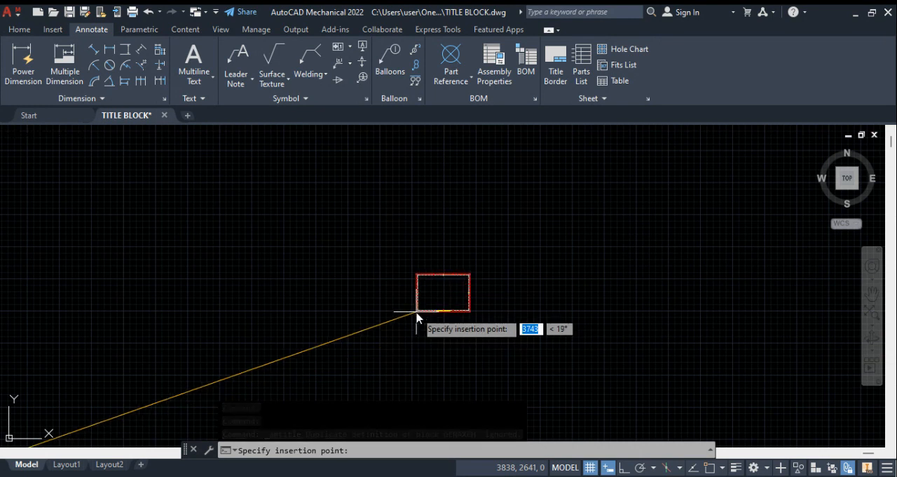
pyautogui.write('0,')
pyautogui.write('0')
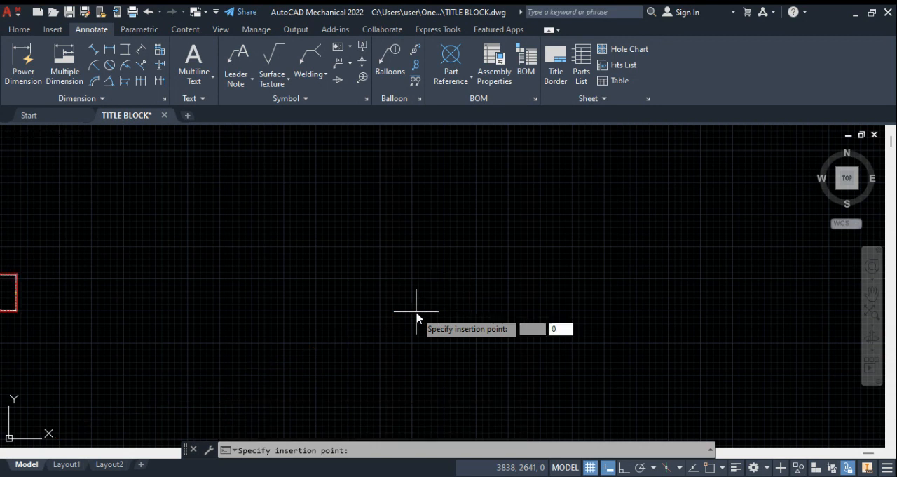
pyautogui.press('Return')
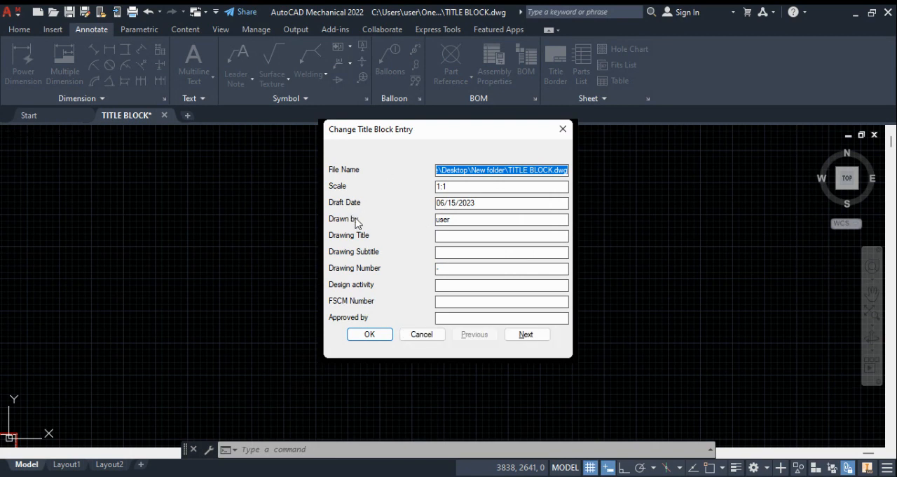
# Step: Replace the title block's Drawn by entry with the drafter's full name and set the Drawing Title to TUTORIALS
pyautogui.moveTo(458, 223); pyautogui.dragTo(412, 223)
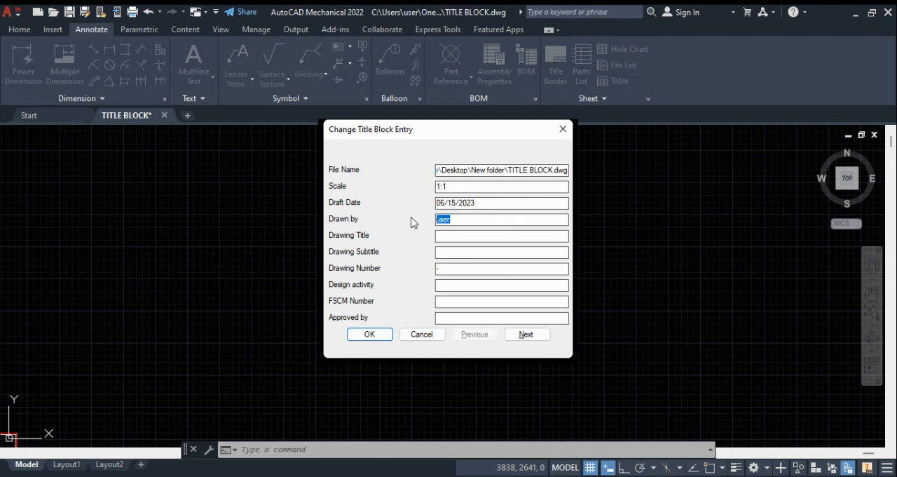
pyautogui.write('e')
pyautogui.press('BackSpace')
pyautogui.write('EKOW QUANSAHTUE')
pyautogui.press('BackSpace')
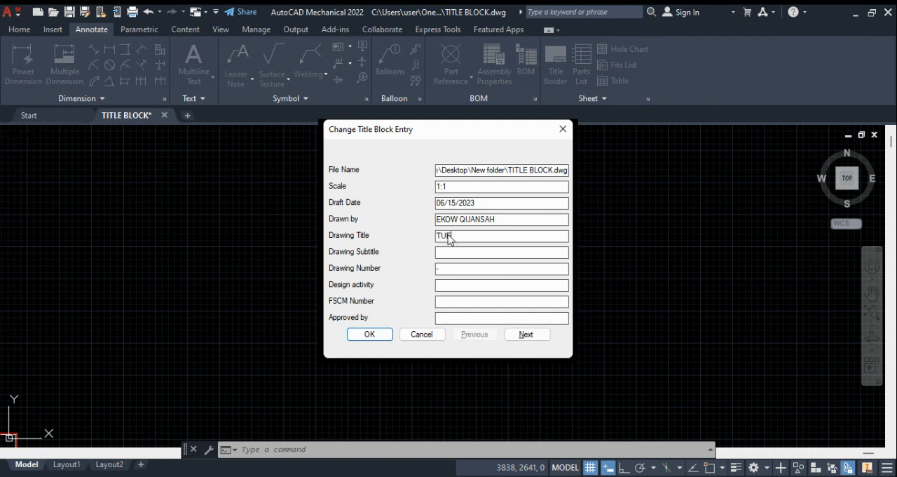
pyautogui.write('TORIALS')
# Step: Set the Drawing Number to -001 and the Design activity to INTRODUCTION TO AUTOCAD
pyautogui.click(454, 269)
pyautogui.write('001')
pyautogui.write('INTROD')
pyautogui.write('U')
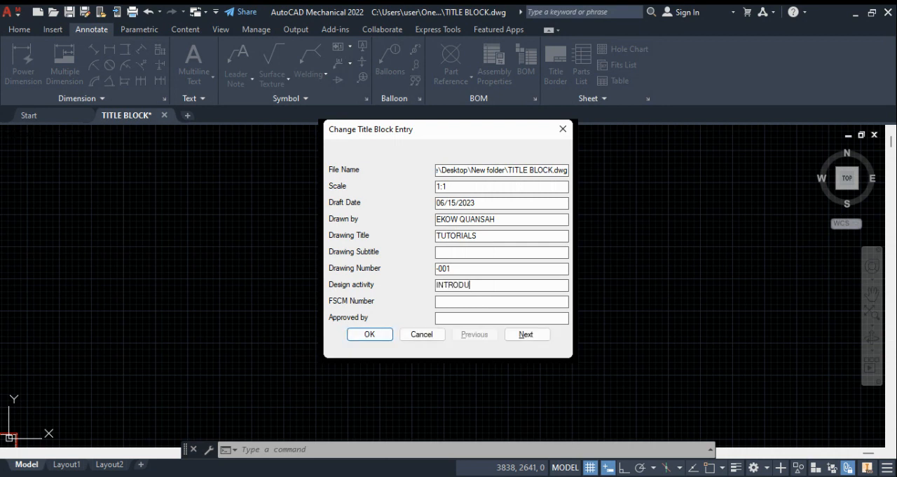
pyautogui.write('CTION TO AUTOCAD')
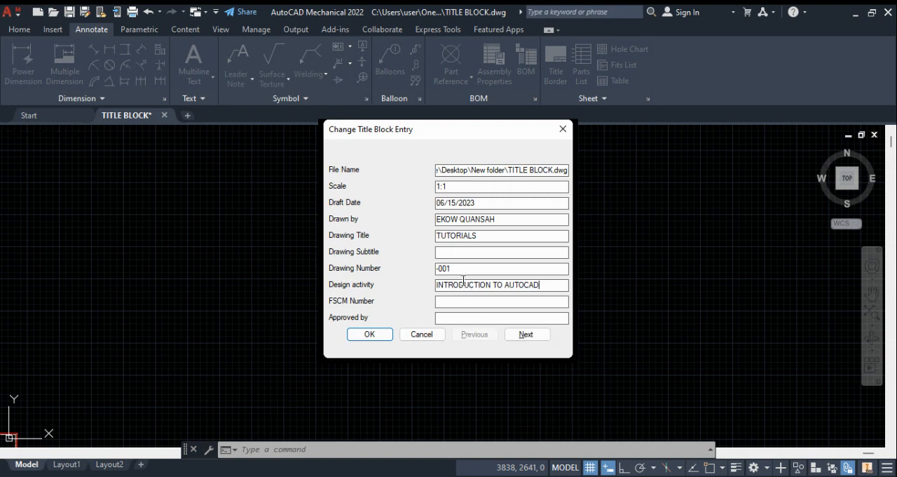
# Step: Set the FSCM Number to 001, enter the approver's name in Approved by, and accept the title block entries
pyautogui.click(465, 301)
pyautogui.write('001')
pyautogui.click(465, 317)
pyautogui.write('MR. QUANSAH')
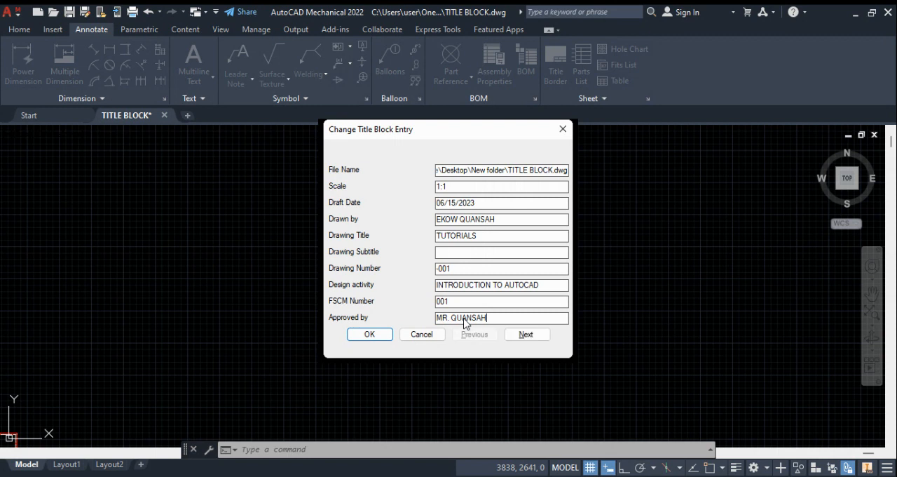
pyautogui.click(357, 334)
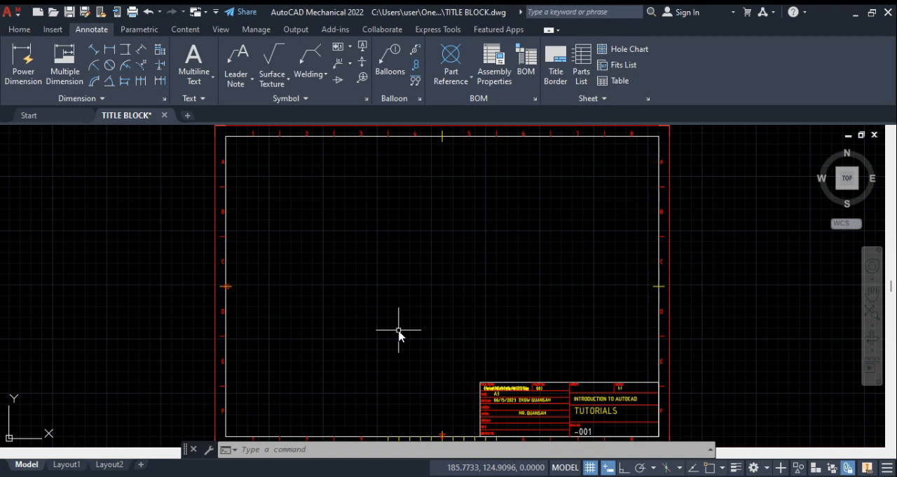
# Step: Examine the inserted A3 border and its filled-in title block from several zoom levels and positions
pyautogui.scroll(-1, 399, 335)
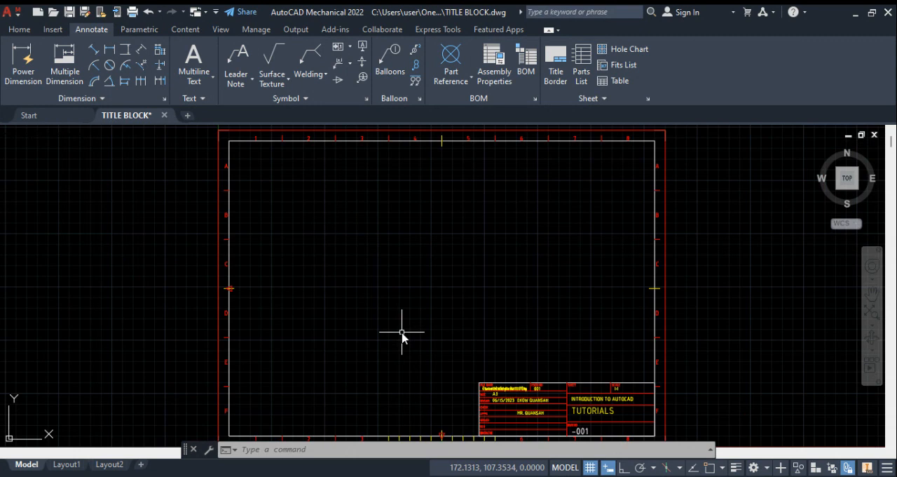
pyautogui.scroll(-4, 404, 355)
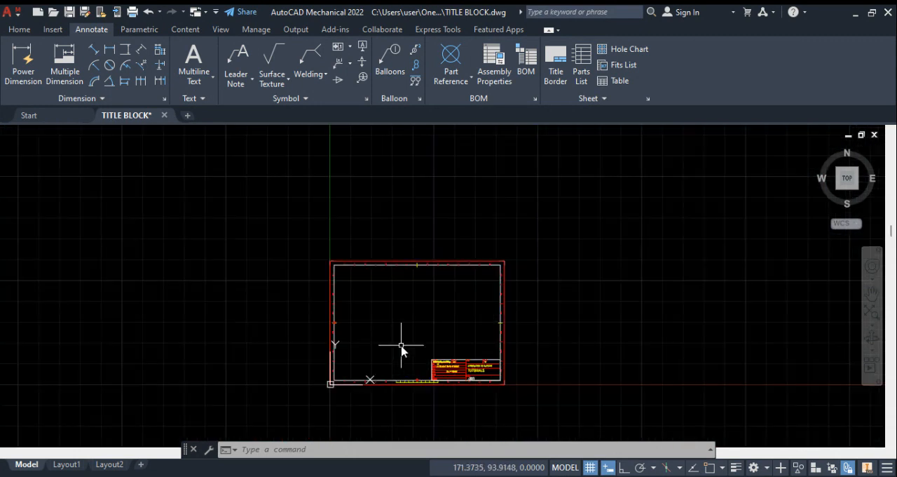
pyautogui.moveTo(397, 344)
pyautogui.mouseDown(button='middle')
pyautogui.moveTo(402, 260)
pyautogui.moveTo(386, 321)
pyautogui.mouseUp(button='middle')
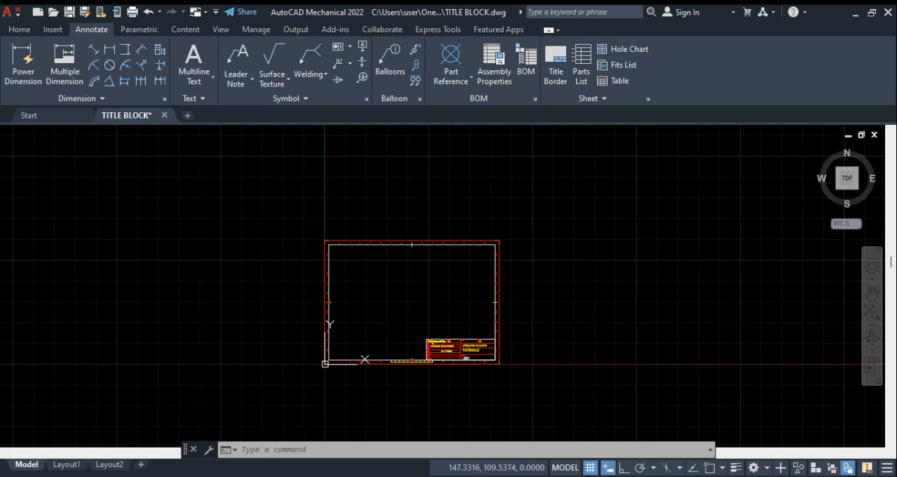
pyautogui.moveTo(660, 355)
pyautogui.mouseDown(button='middle')
pyautogui.moveTo(615, 332)
pyautogui.moveTo(558, 319)
pyautogui.moveTo(603, 312)
pyautogui.mouseUp(button='middle')
pyautogui.moveTo(601, 315)
pyautogui.mouseDown()
pyautogui.moveTo(611, 344)
pyautogui.moveTo(621, 329)
pyautogui.mouseUp()
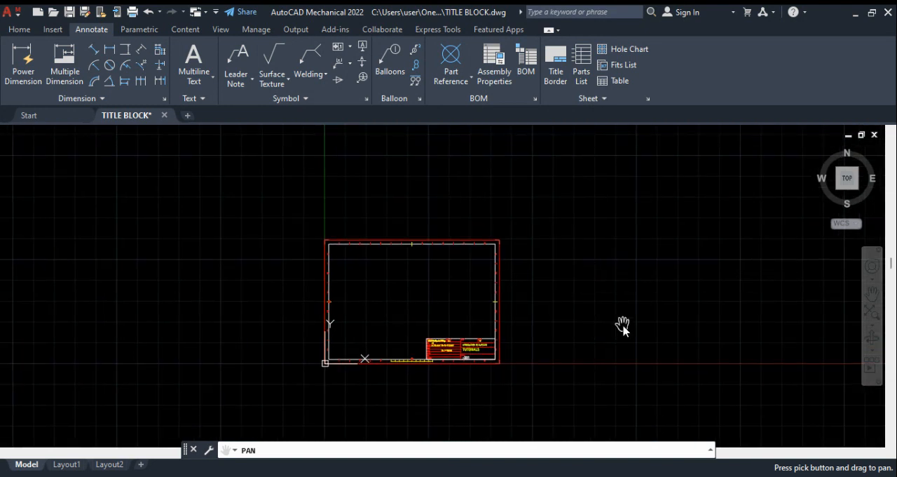
pyautogui.press('Escape')
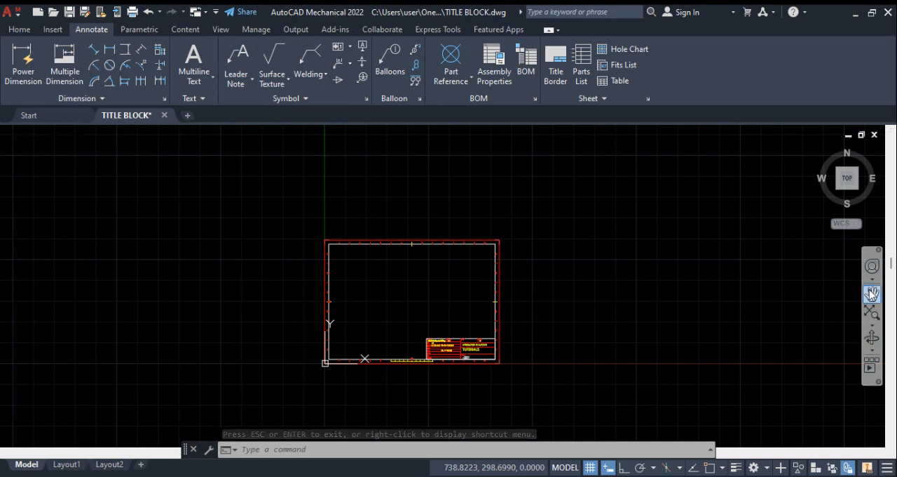
pyautogui.click(869, 294)
pyautogui.moveTo(567, 274)
pyautogui.mouseDown()
pyautogui.moveTo(545, 281)
pyautogui.moveTo(598, 257)
pyautogui.mouseUp()
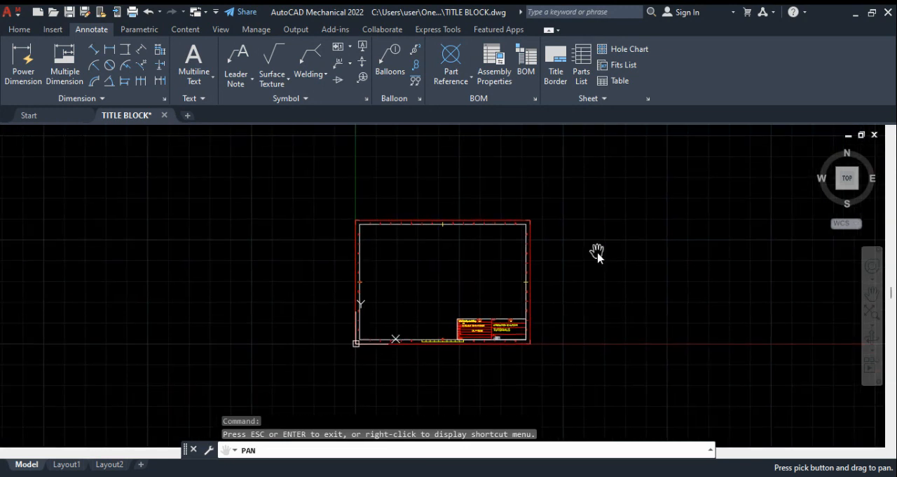
pyautogui.press('Escape')
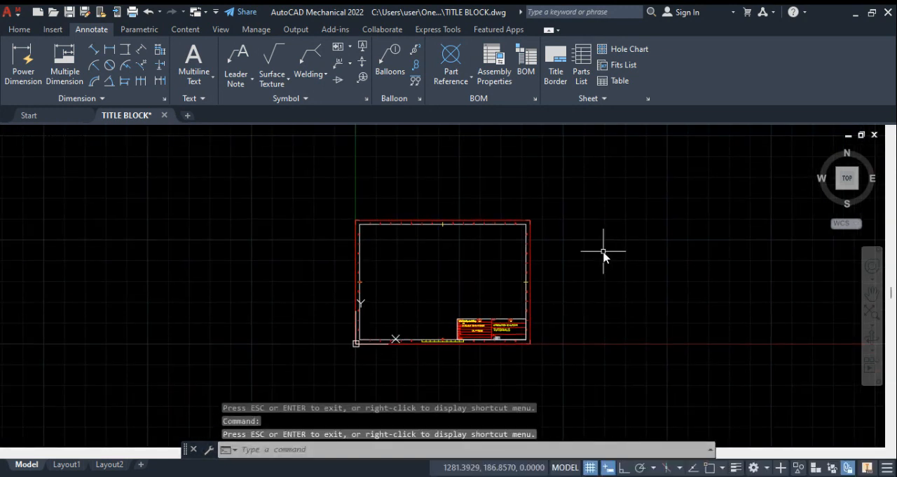
pyautogui.scroll(2, 603, 251)
pyautogui.moveTo(595, 274)
pyautogui.mouseDown(button='middle')
pyautogui.moveTo(595, 306)
pyautogui.moveTo(656, 289)
pyautogui.mouseUp(button='middle')
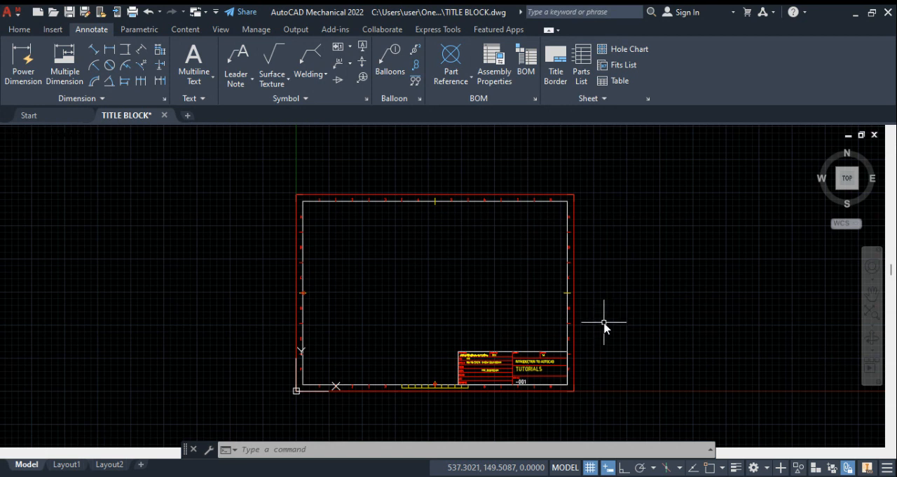
pyautogui.scroll(2, 603, 328)
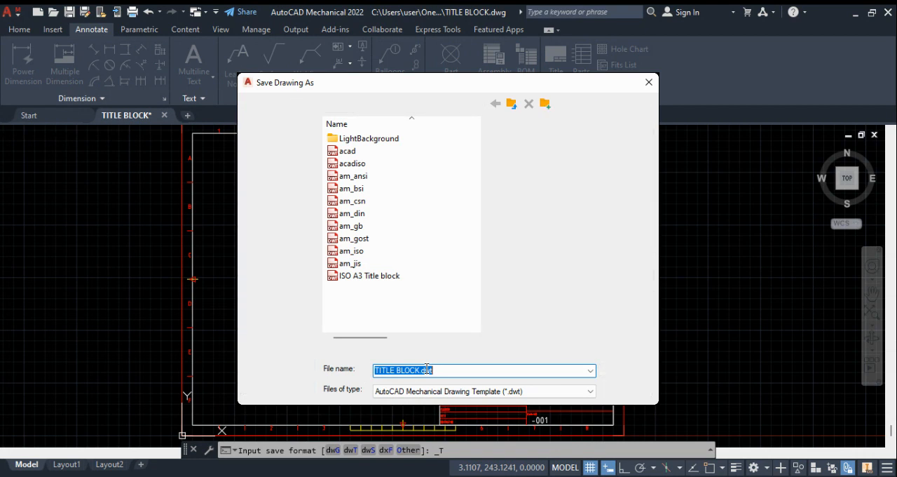
# Step: Add the prefix ISO A3 to the template file name in front of TITLE BLOCK
pyautogui.click(425, 370)
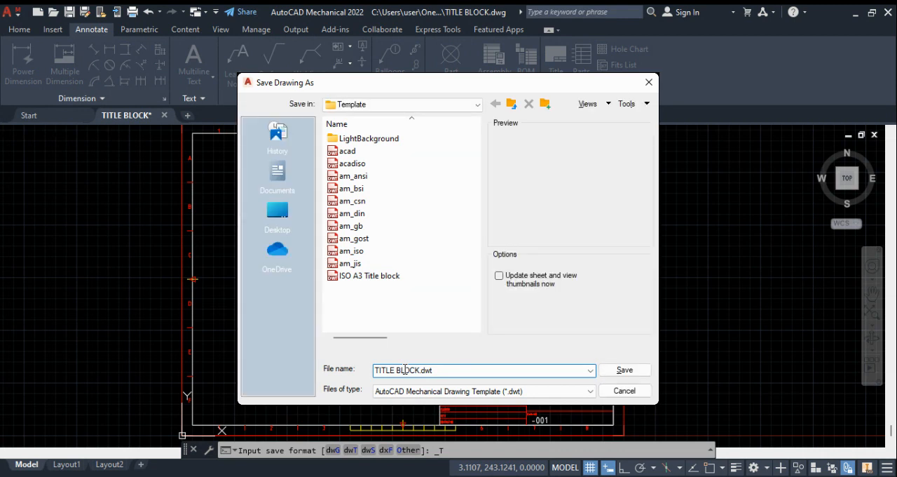
pyautogui.click(378, 370)
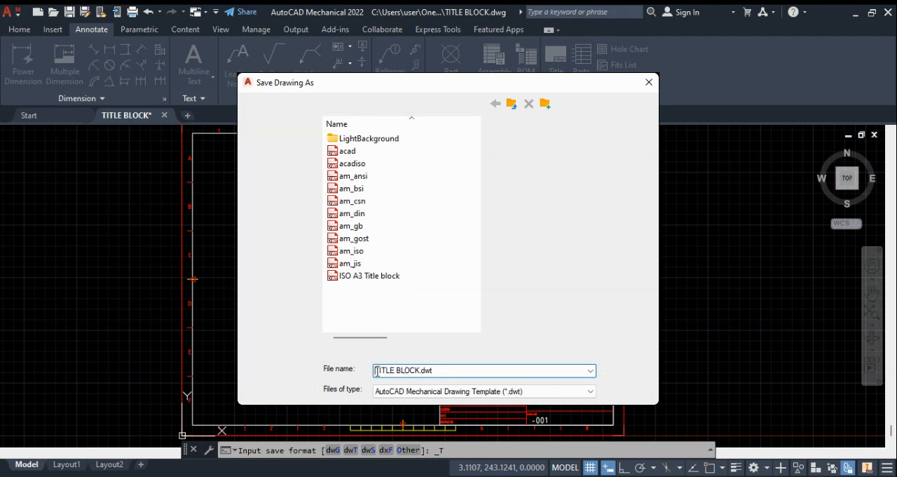
pyautogui.write('ISO ')
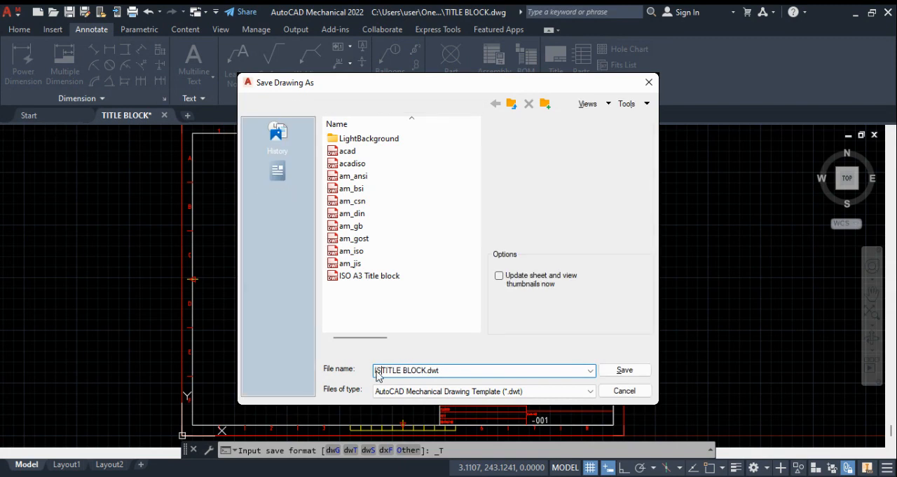
pyautogui.write('A3')
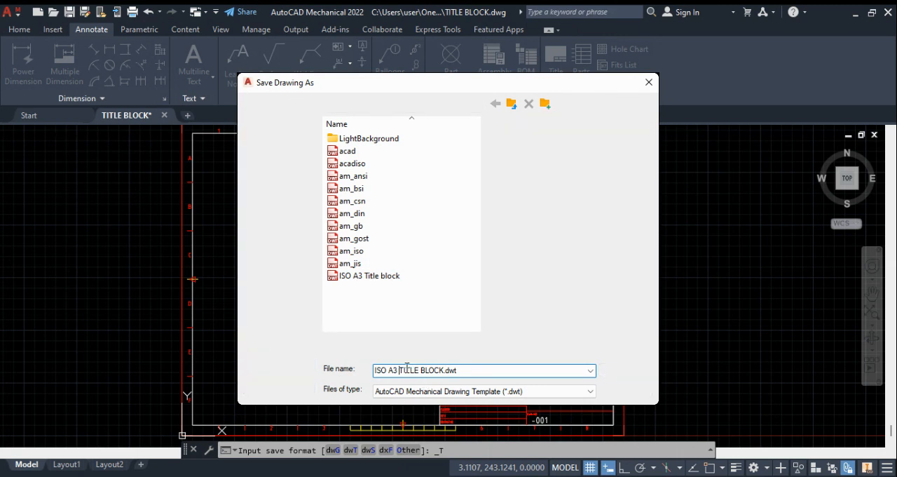
pyautogui.press('BackSpace')
pyautogui.press('BackSpace')
pyautogui.press('BackSpace')
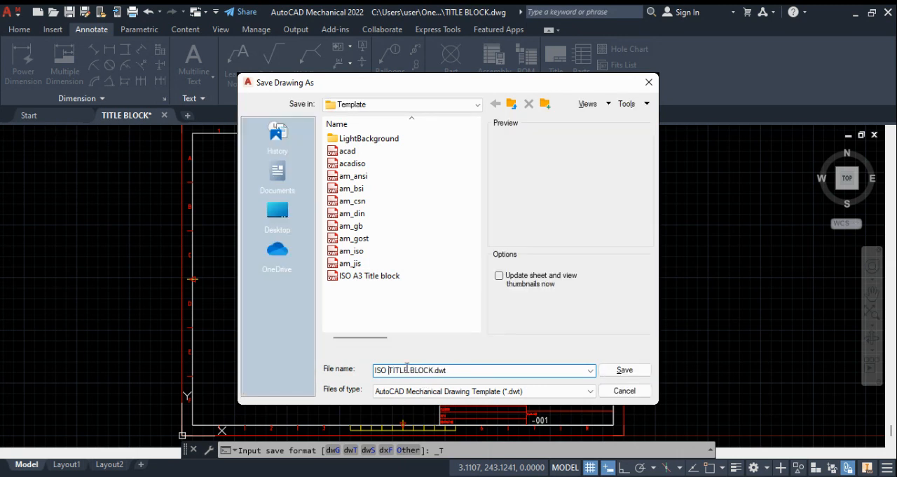
pyautogui.write('A3')
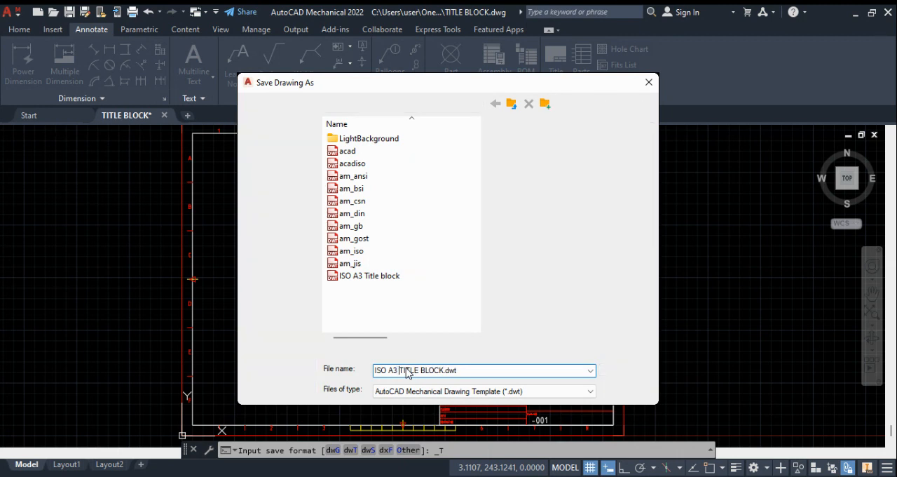
# Step: Rewrite the rest of the file name to give ISO A3 Title block.dwt and save the template, replacing the existing file
pyautogui.click(447, 370)
pyautogui.press('BackSpace')
pyautogui.press('BackSpace')
pyautogui.press('BackSpace')
pyautogui.press('BackSpace')
pyautogui.press('BackSpace')
pyautogui.press('BackSpace')
pyautogui.press('BackSpace')
pyautogui.press('BackSpace')
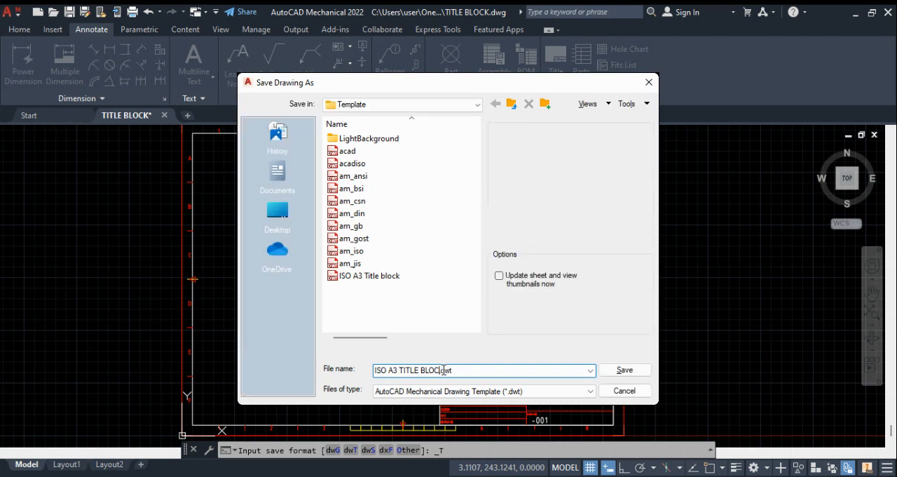
pyautogui.press('BackSpace')
pyautogui.press('BackSpace')
pyautogui.press('BackSpace')
pyautogui.write('it')
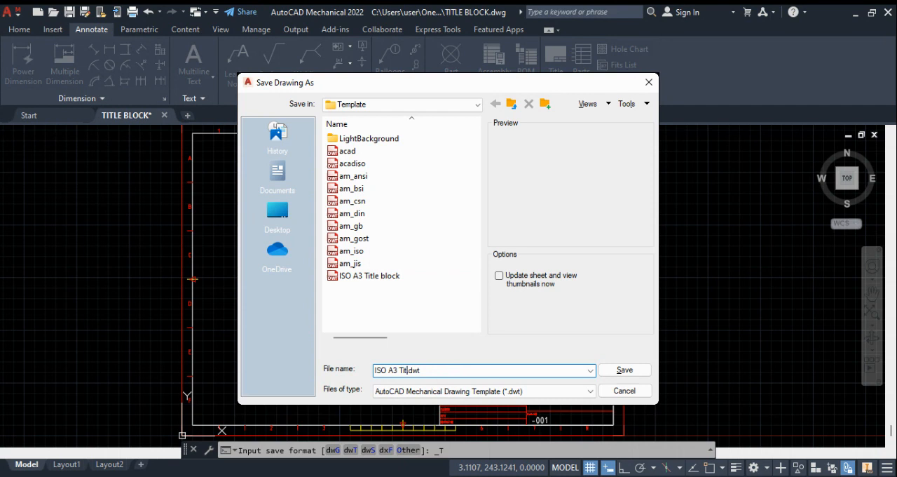
pyautogui.write('le block')
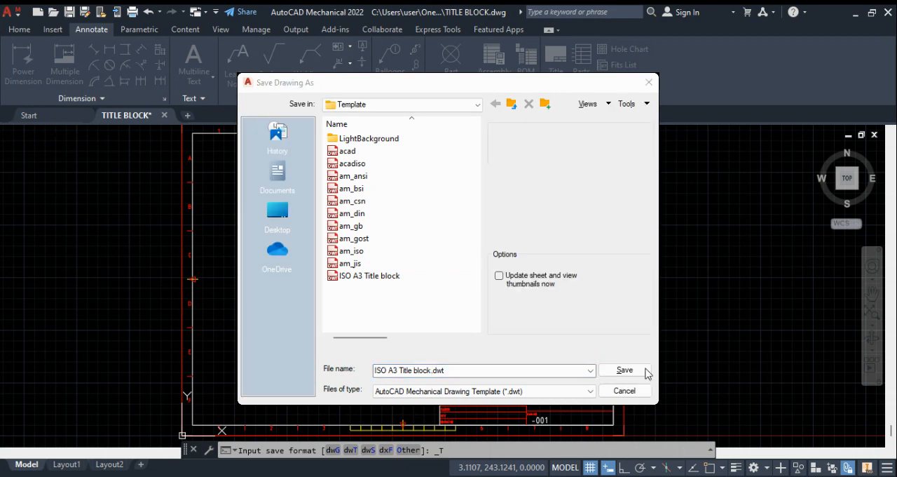
pyautogui.click(643, 371)
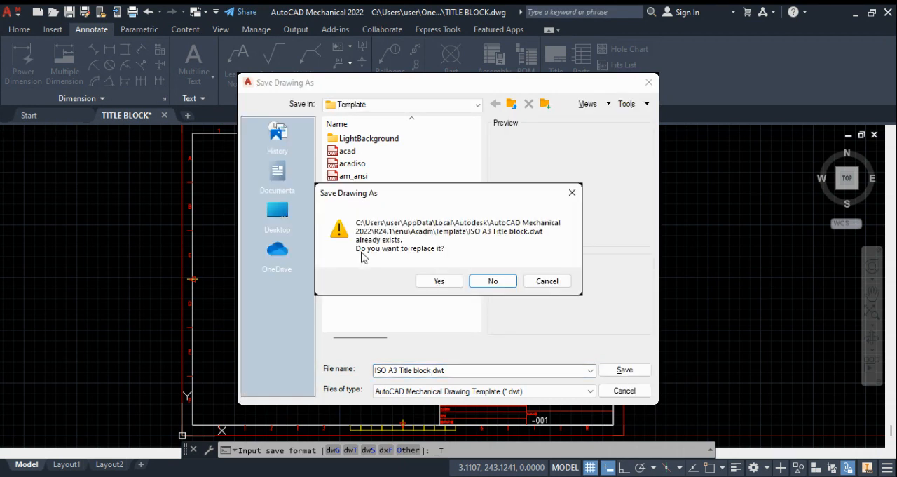
pyautogui.click(429, 280)
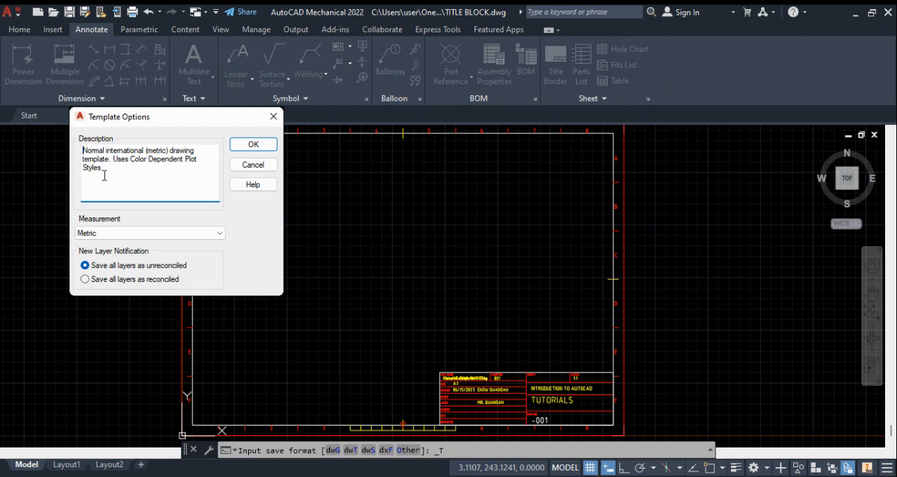
# Step: Replace the template description with THIS IS MY DEFAULT TITLE BLOCK
pyautogui.moveTo(107, 171); pyautogui.dragTo(56, 139)
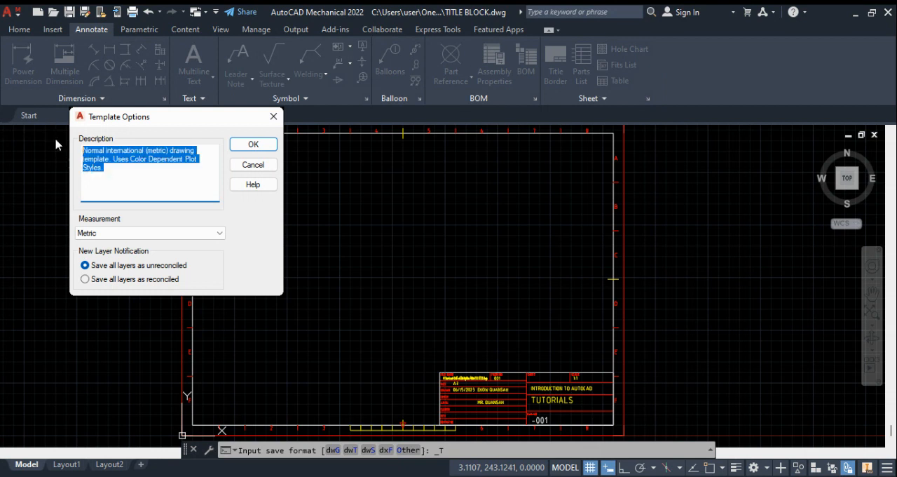
pyautogui.write('THIS IS MY DEFAULY')
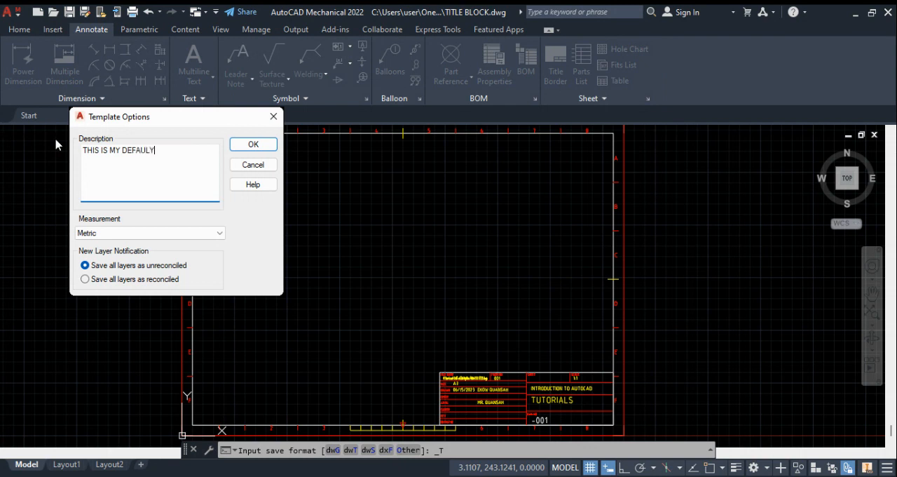
pyautogui.press('BackSpace')
pyautogui.write('T TITLE BLOCK')
# Step: Choose Metric as the template's measurement units and accept the template options
pyautogui.click(172, 229)
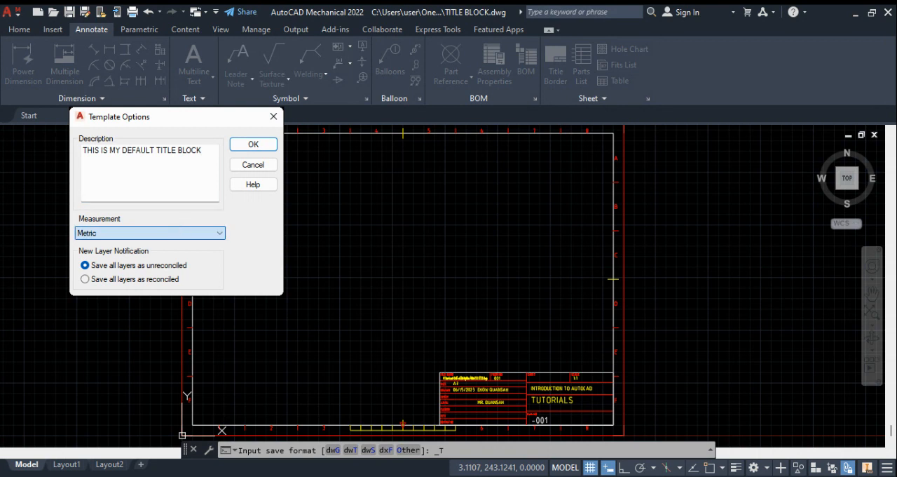
pyautogui.click(166, 250)
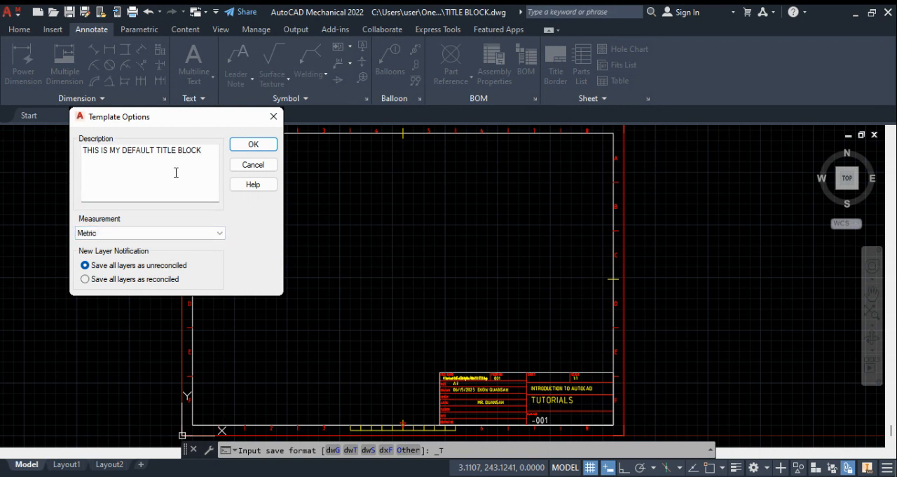
pyautogui.click(254, 145)
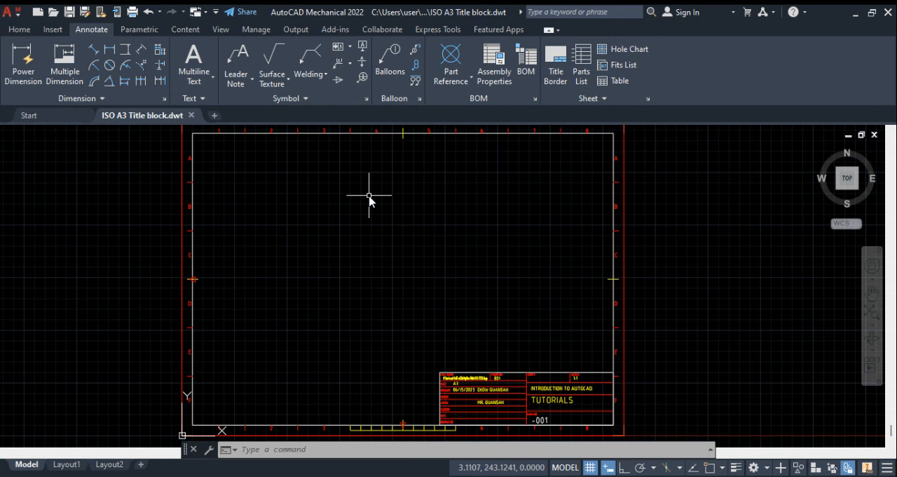
# Step: Start a new drawing from the ISO A3 Title block template to check it, and close that drawing again
pyautogui.click(54, 113)
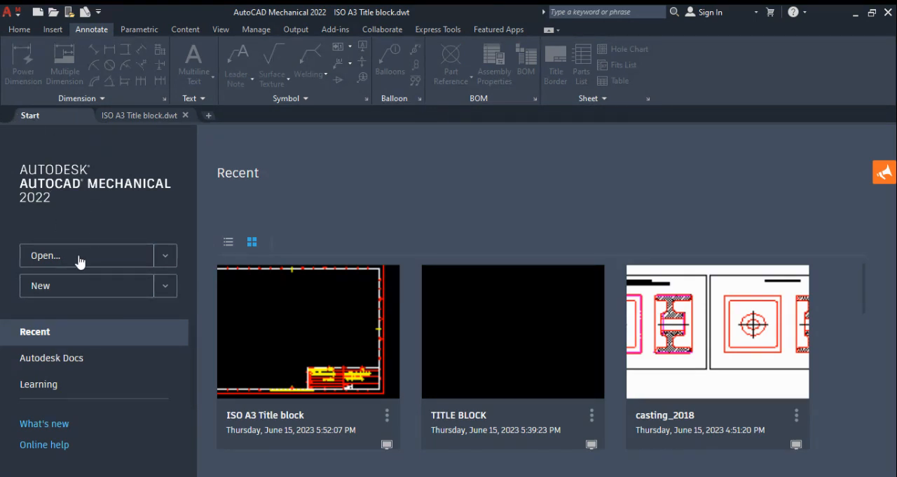
pyautogui.click(163, 290)
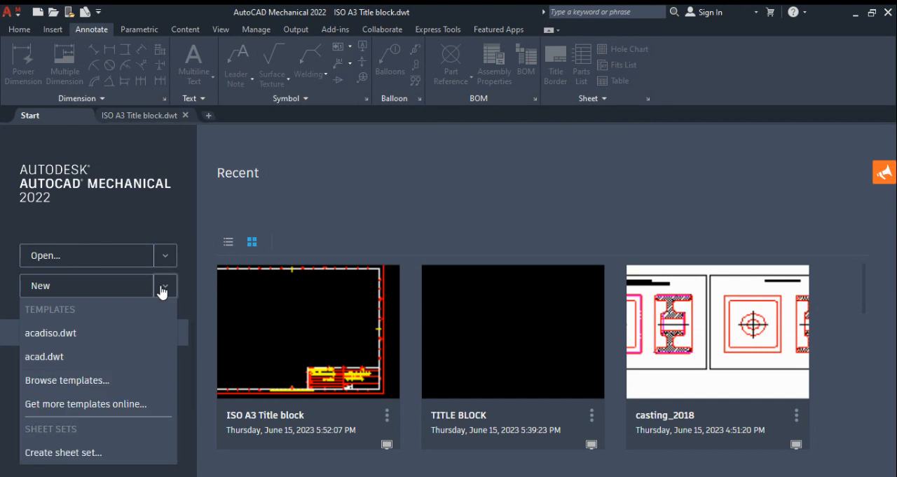
pyautogui.click(106, 380)
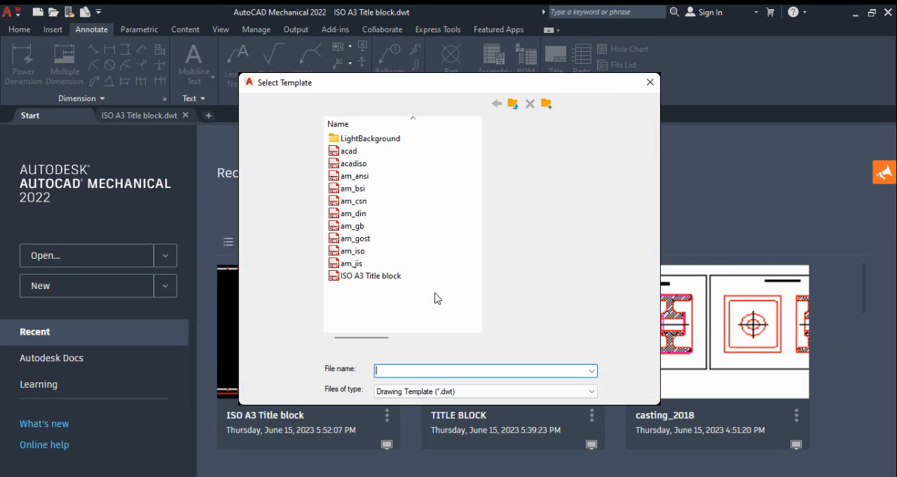
pyautogui.click(370, 276)
pyautogui.doubleClick(397, 280)
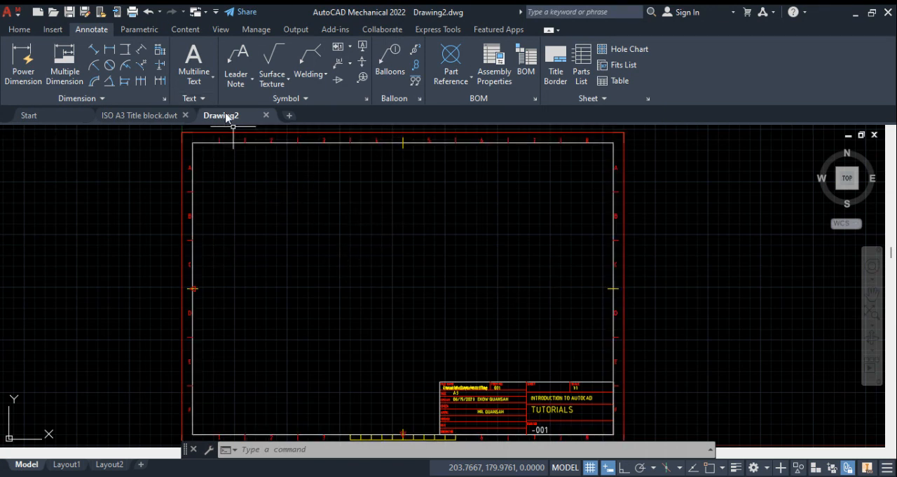
pyautogui.moveTo(228, 117)
pyautogui.click(267, 117)
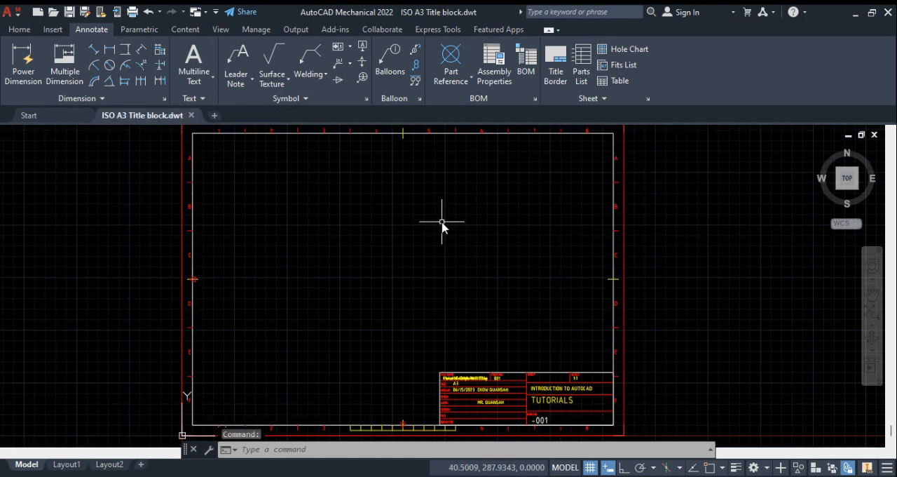
pyautogui.scroll(-1, 438, 219)
pyautogui.scroll(1, 439, 219)
pyautogui.scroll(-2, 439, 219)
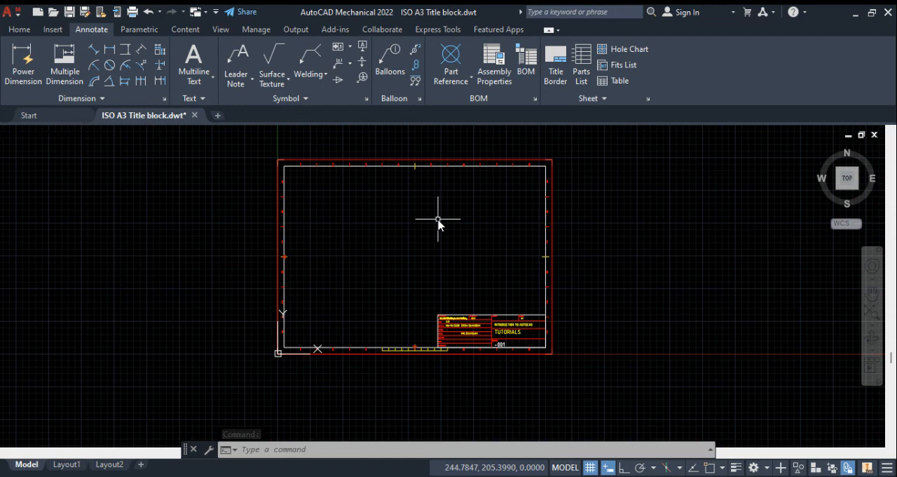
pyautogui.scroll(2, 438, 219)
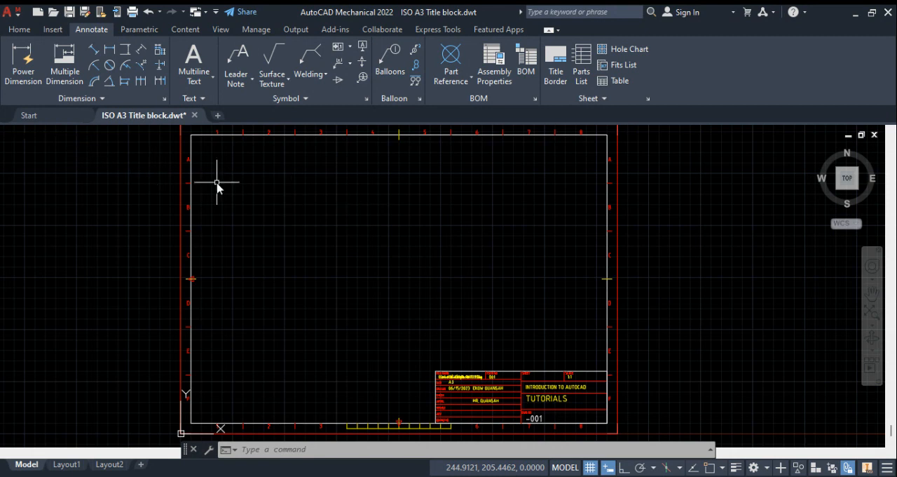
pyautogui.click(28, 115)
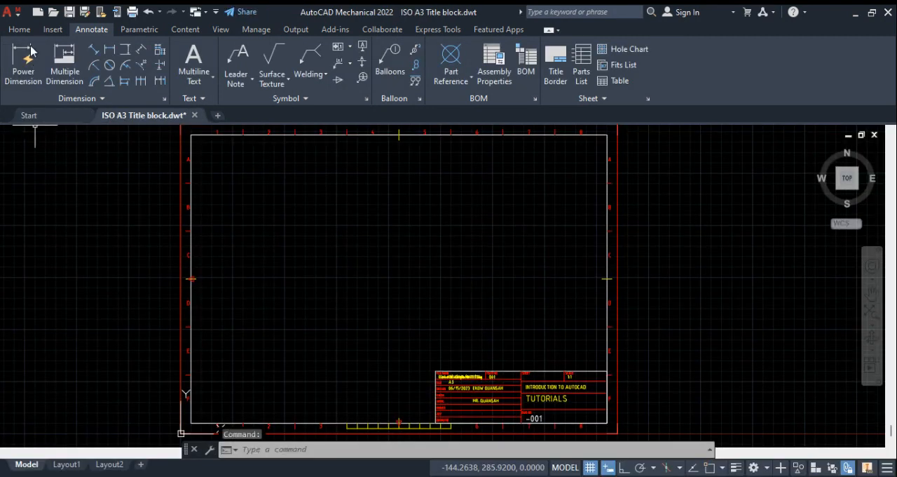
# Step: Draw a nearly horizontal line about 256 mm long across the upper half of the A3 sheet with the Line command
pyautogui.click(20, 29)
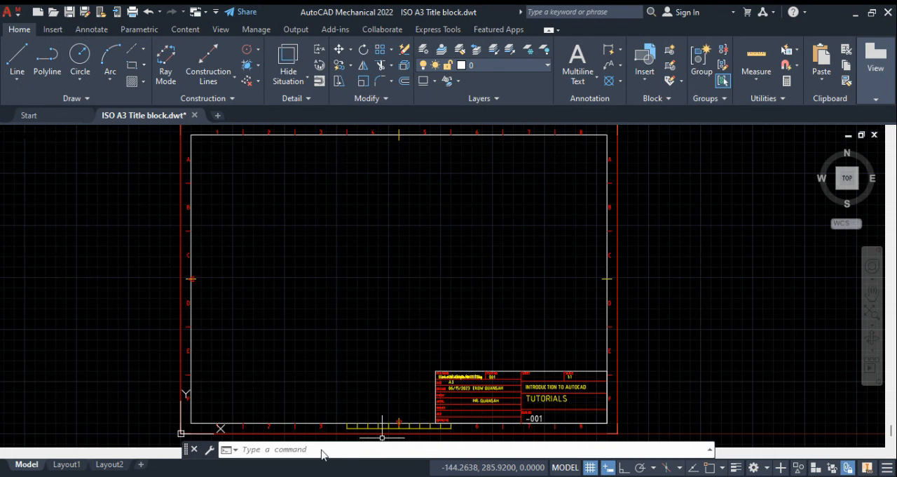
pyautogui.click(18, 57)
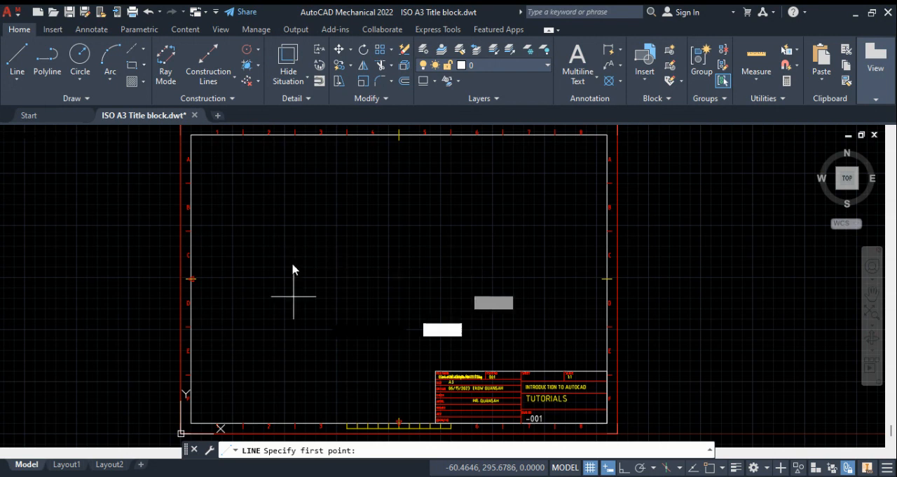
pyautogui.click(265, 223)
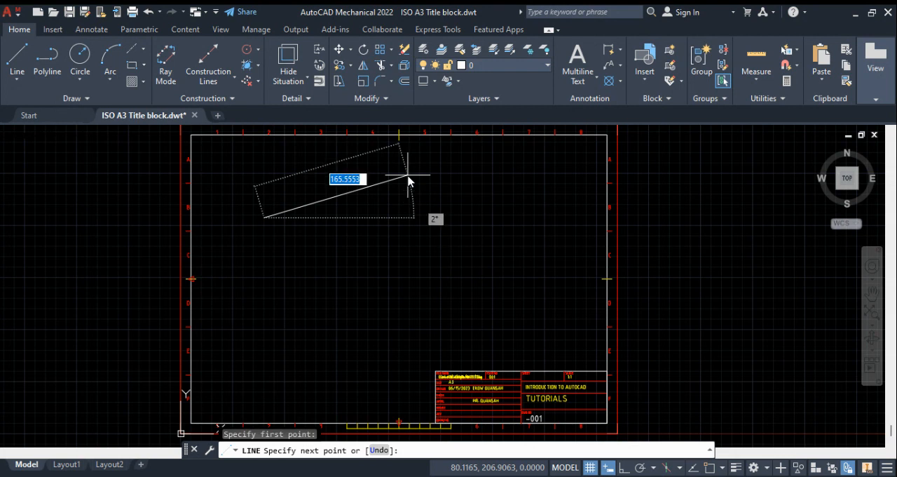
pyautogui.click(528, 220)
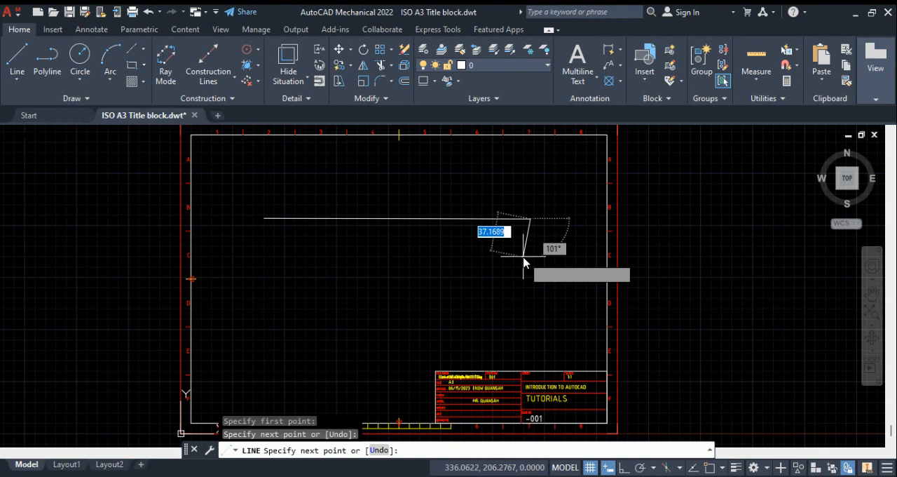
pyautogui.press('Escape')
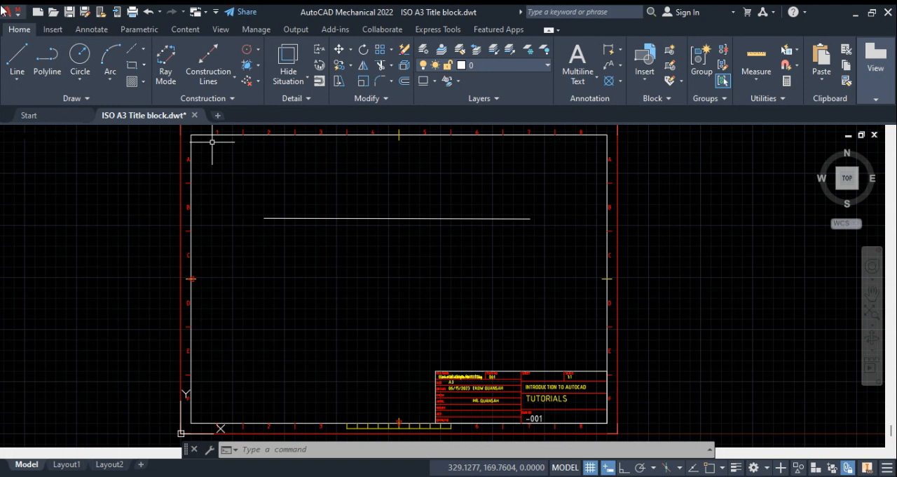
# Step: Draw a closed, roughly rectangular outline about 160 by 62 mm with the Line command, below the long horizontal line
pyautogui.click(19, 64)
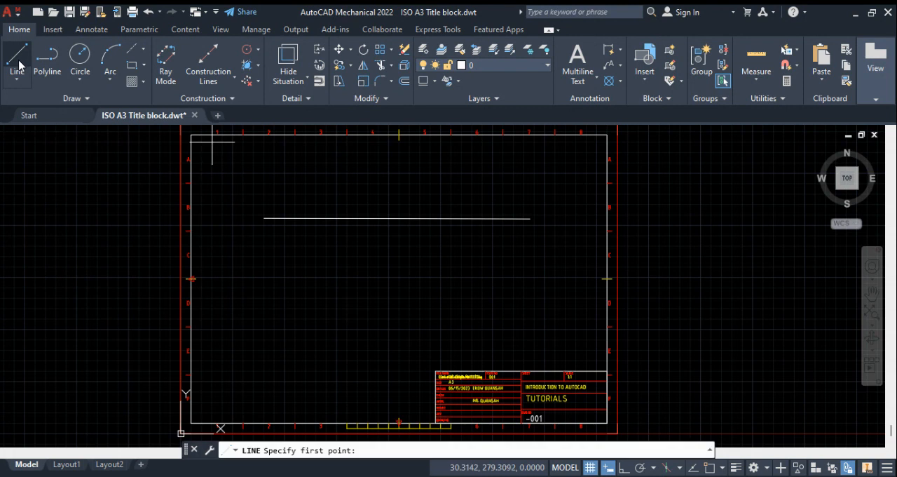
pyautogui.click(271, 250)
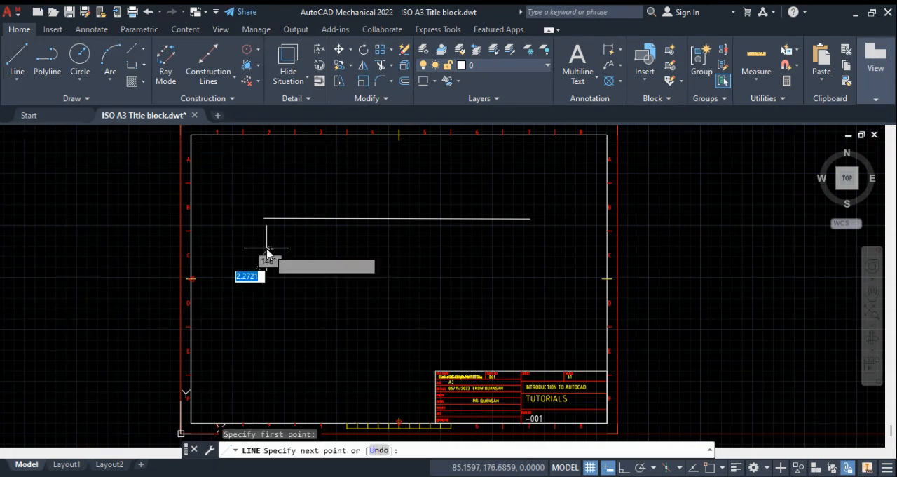
pyautogui.click(435, 249)
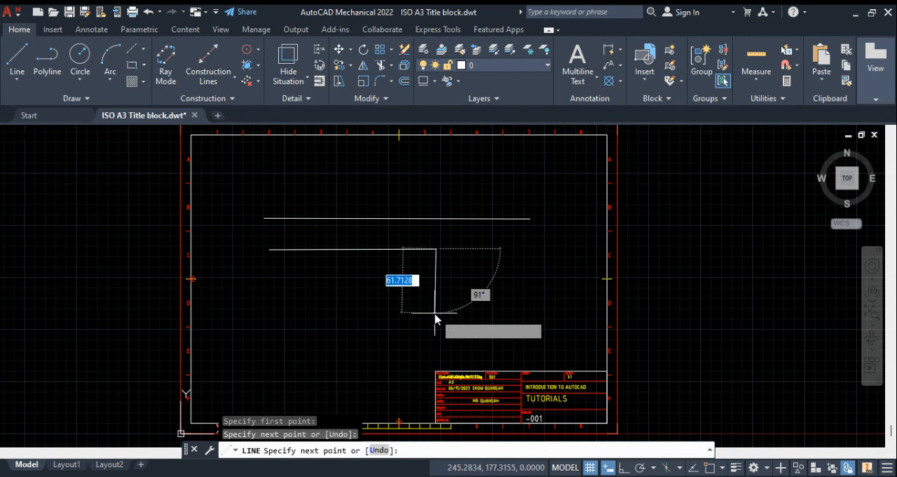
pyautogui.click(435, 313)
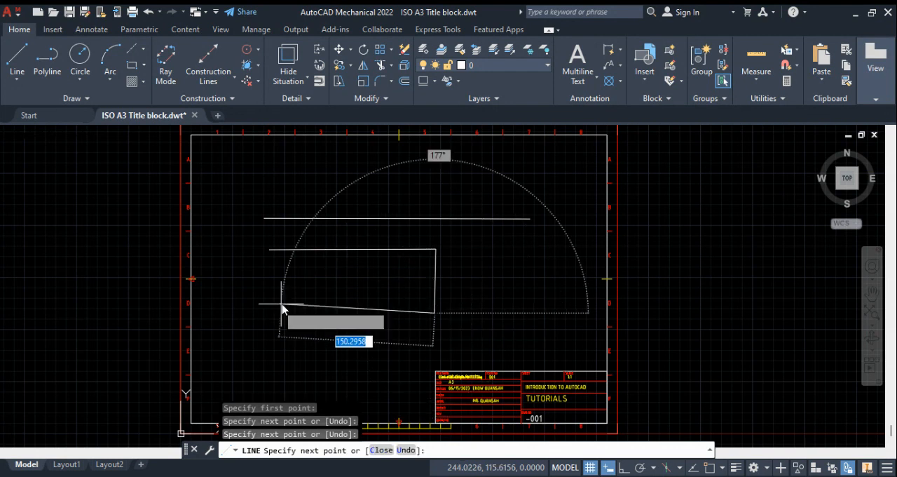
pyautogui.click(270, 315)
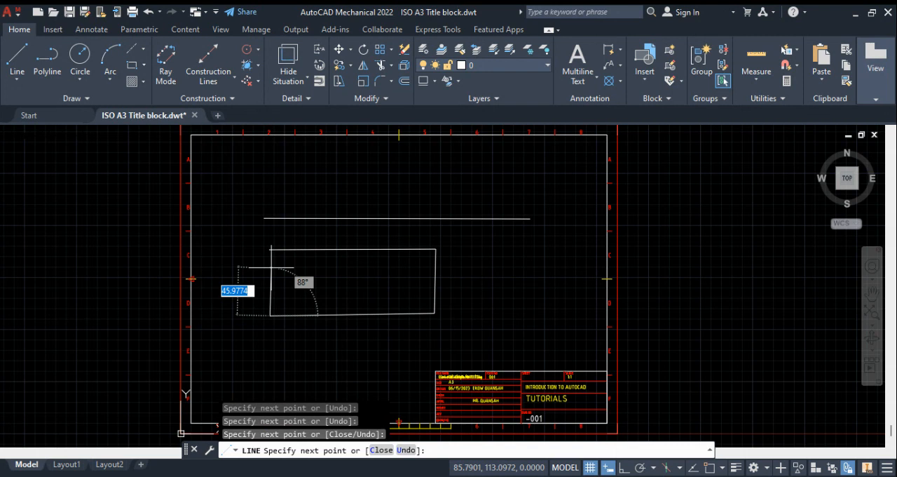
pyautogui.write('c')
pyautogui.press('Return')
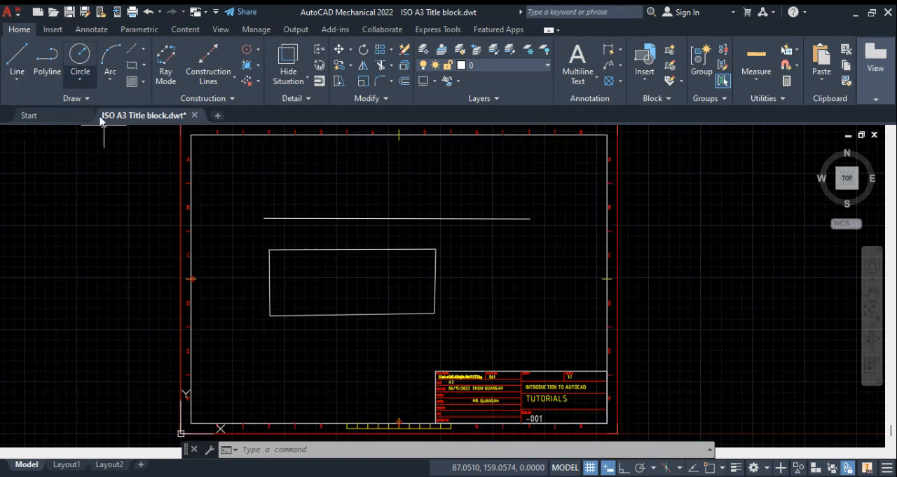
# Step: Draw a closed triangle about 116 mm wide and 93 mm high with the Line command, between the rectangle and the right border
pyautogui.click(17, 58)
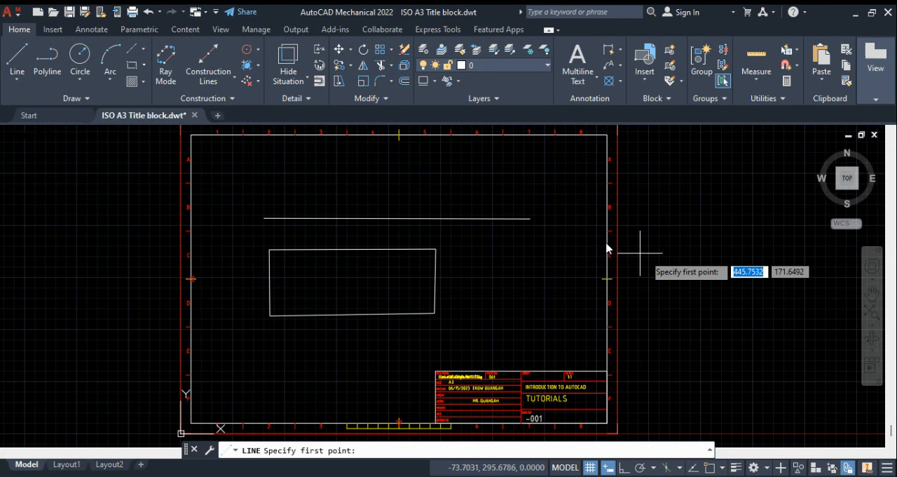
pyautogui.click(538, 239)
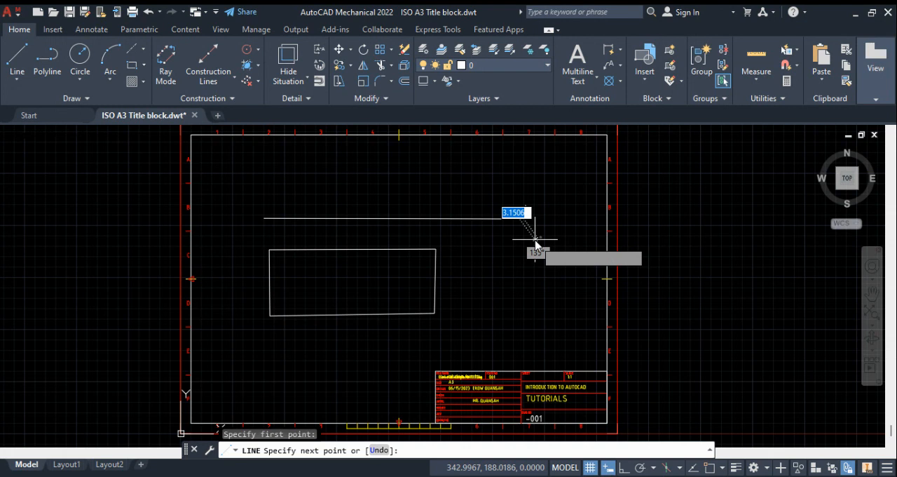
pyautogui.click(466, 336)
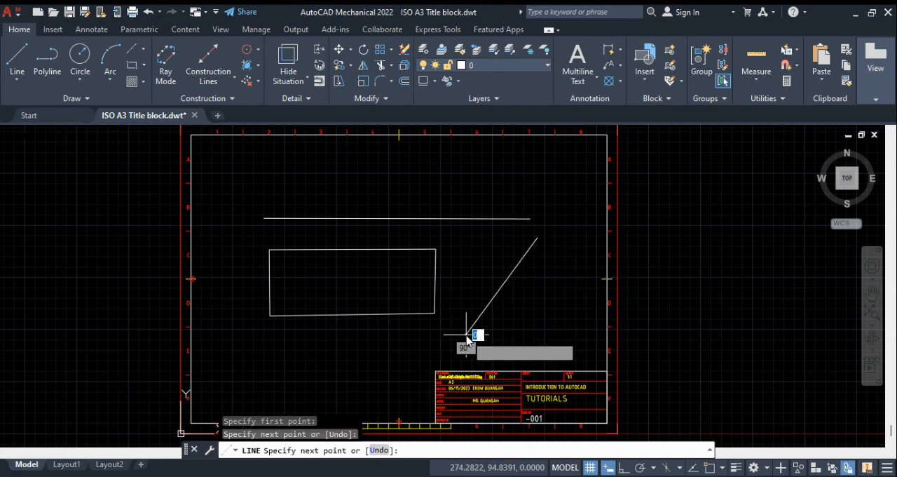
pyautogui.click(586, 335)
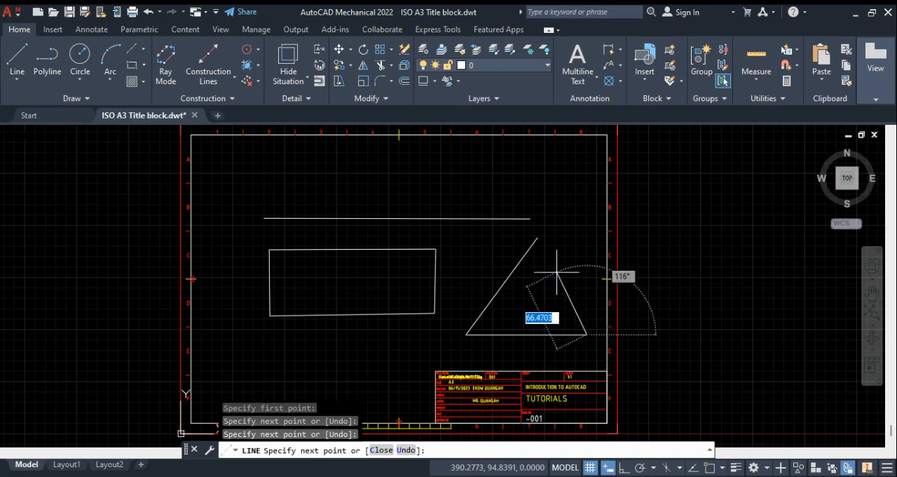
pyautogui.write('c')
pyautogui.press('Return')
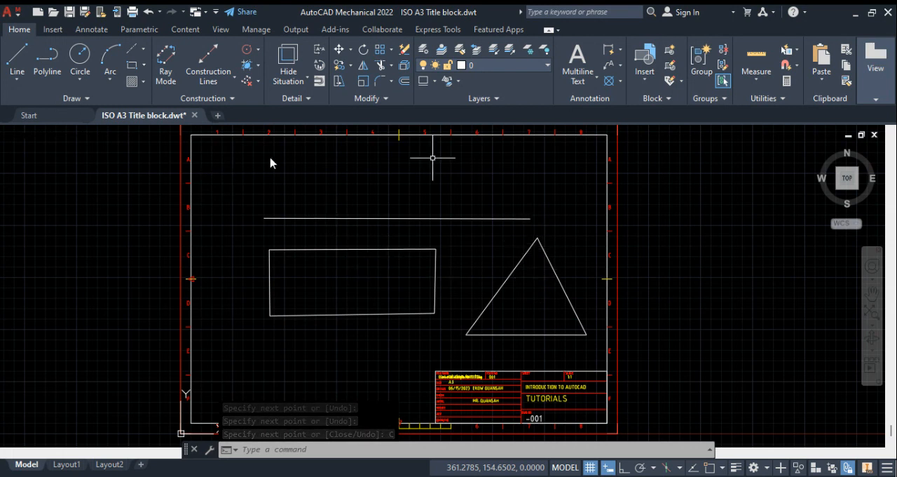
# Step: Erase the long horizontal line and undo it, once by picking the line and once with a selection window around it
pyautogui.click(398, 218)
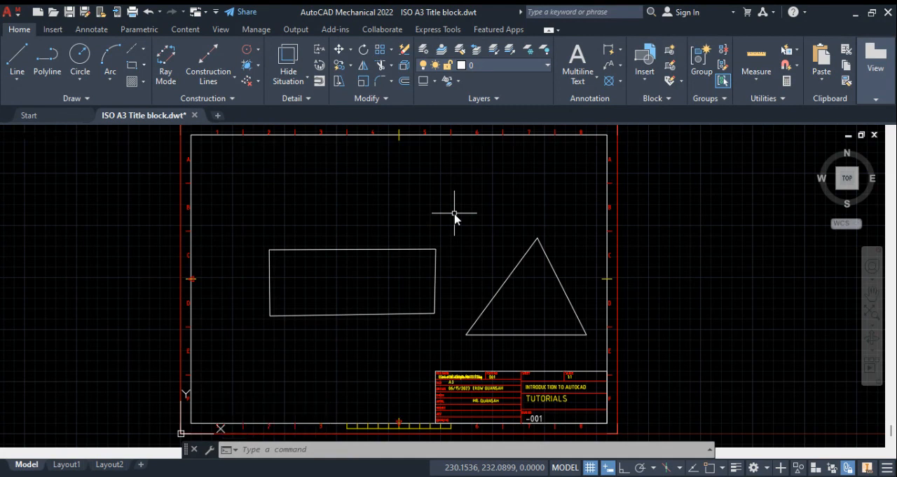
pyautogui.click(149, 12)
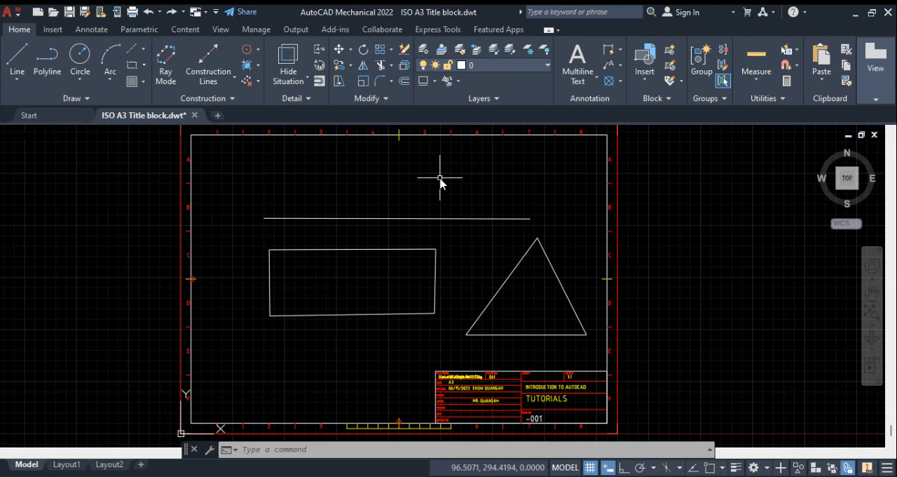
pyautogui.click(245, 172)
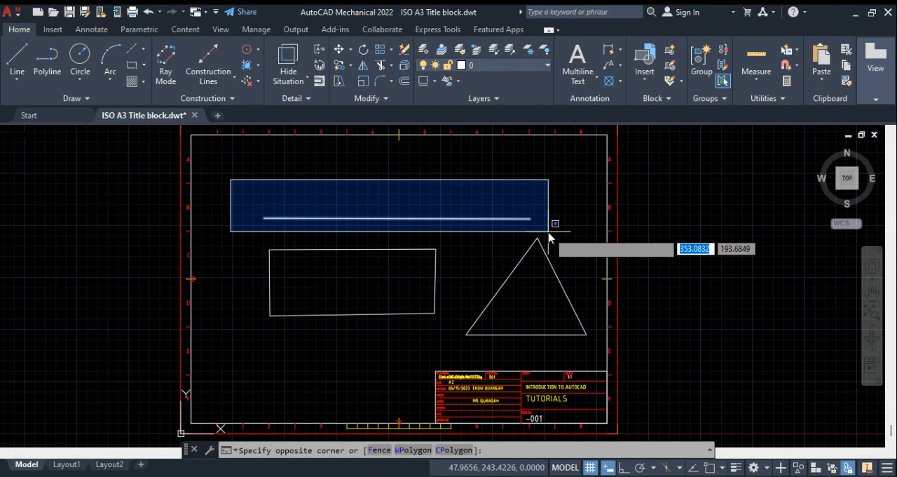
pyautogui.click(548, 238)
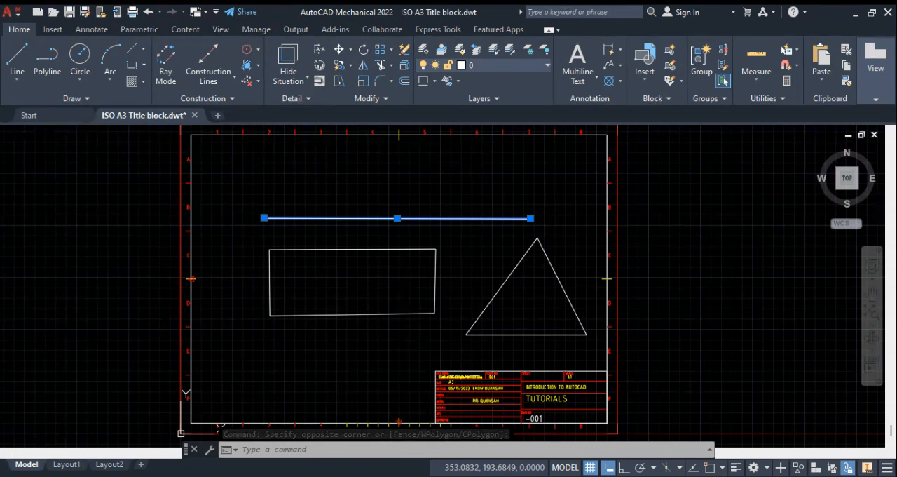
pyautogui.press('Delete')
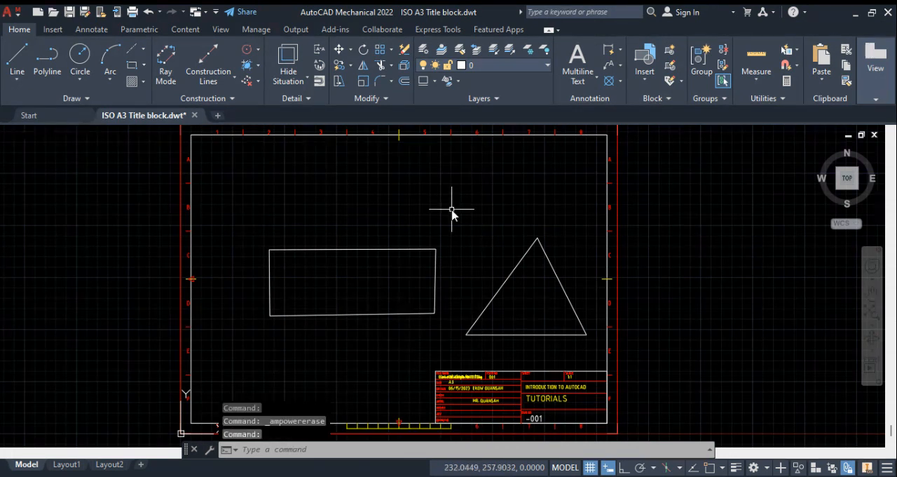
pyautogui.hotkey('ctrl', 'z')
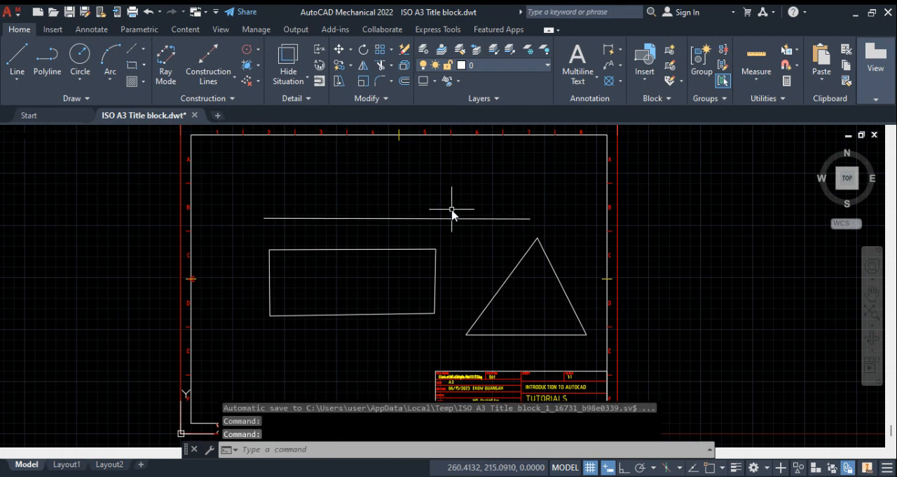
# Step: Erase the long horizontal line above the rectangle and triangle using a selection window that encloses it completely
pyautogui.click(225, 180)
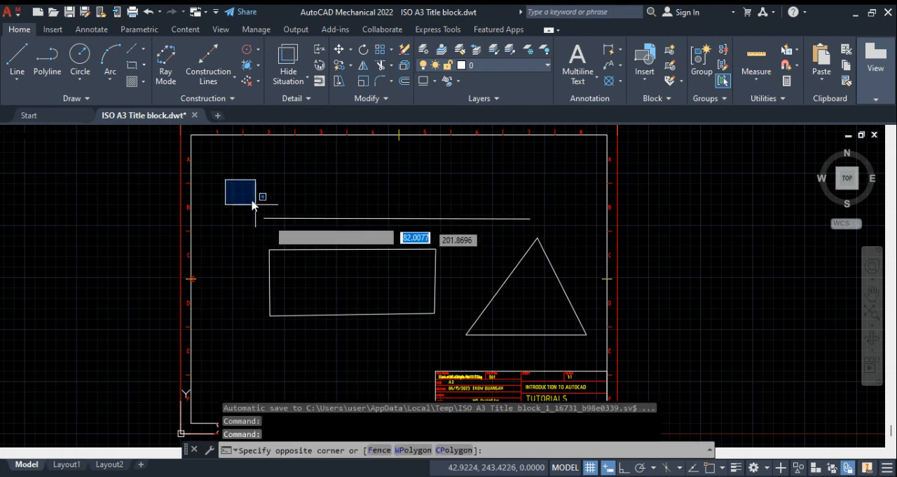
pyautogui.click(542, 240)
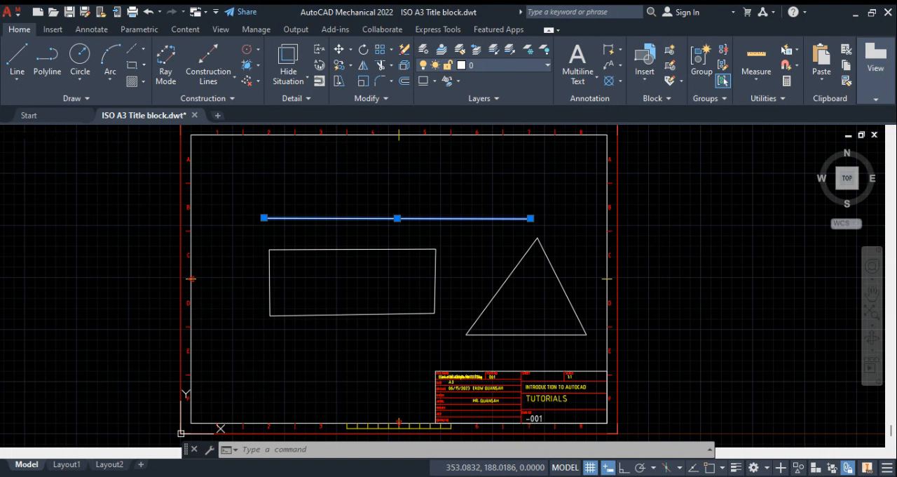
pyautogui.press('Delete')
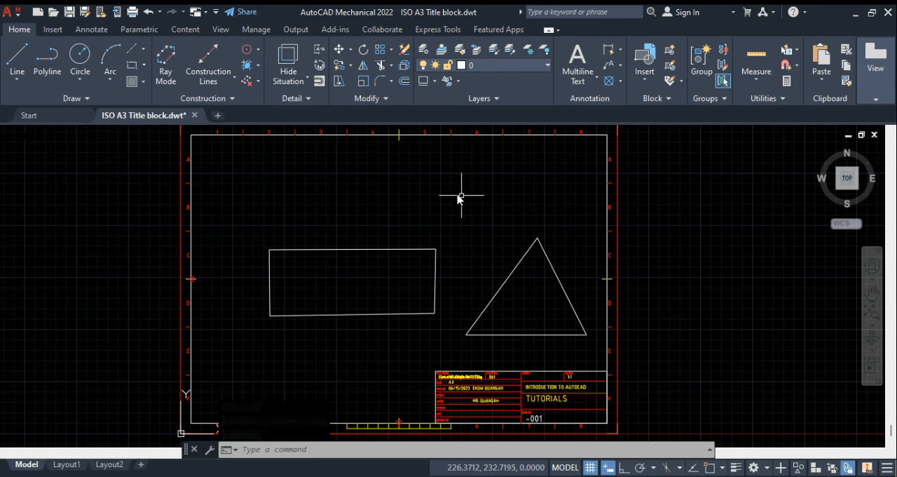
# Step: Demonstrate window and crossing selections by opening them in opposite directions over the empty area above the rectangle
pyautogui.click(233, 180)
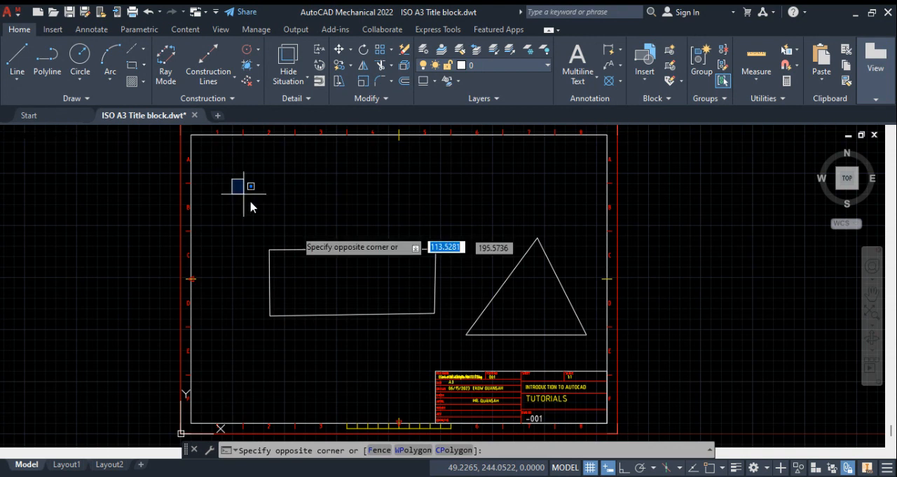
pyautogui.click(462, 230)
pyautogui.click(462, 235)
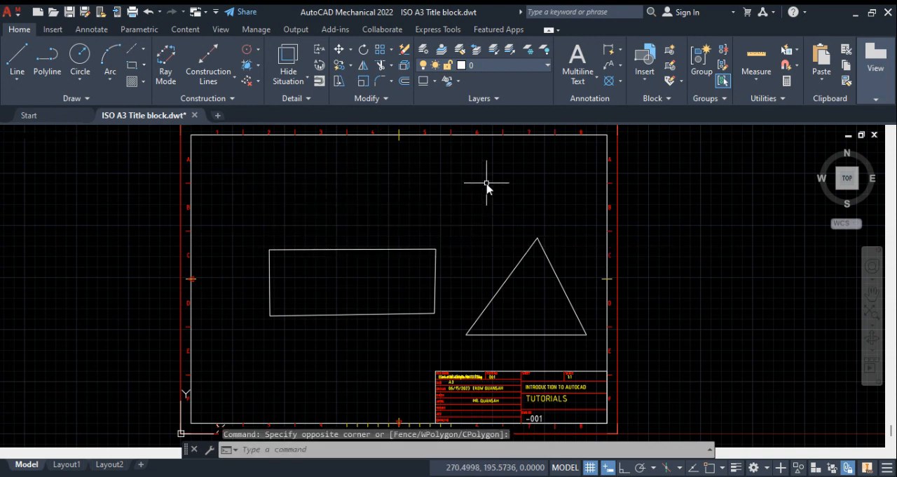
pyautogui.click(487, 173)
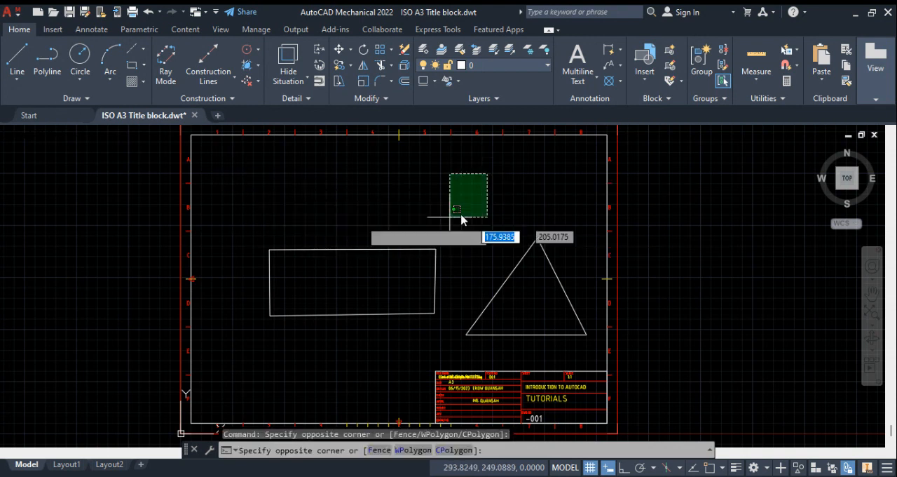
pyautogui.click(275, 220)
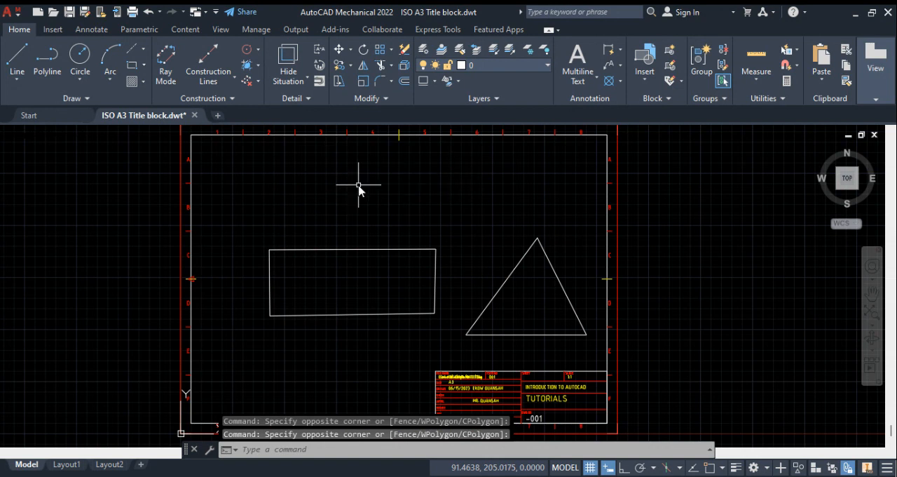
pyautogui.click(230, 173)
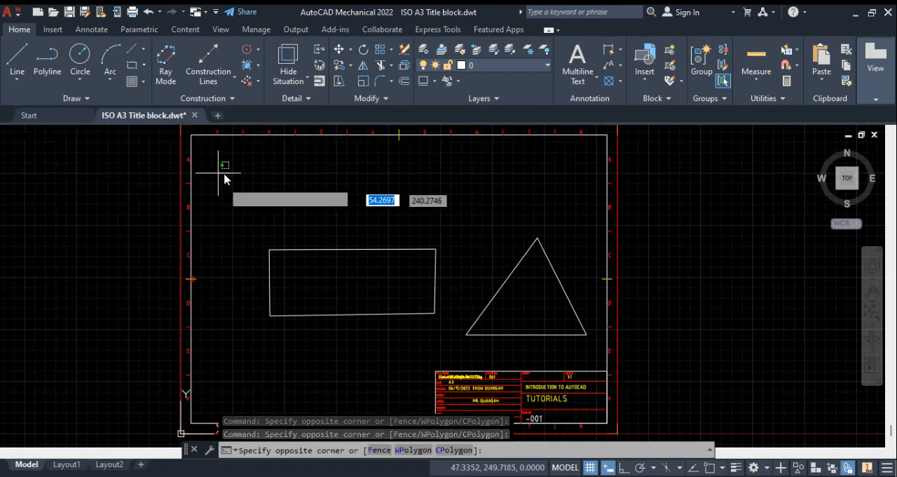
pyautogui.click(460, 223)
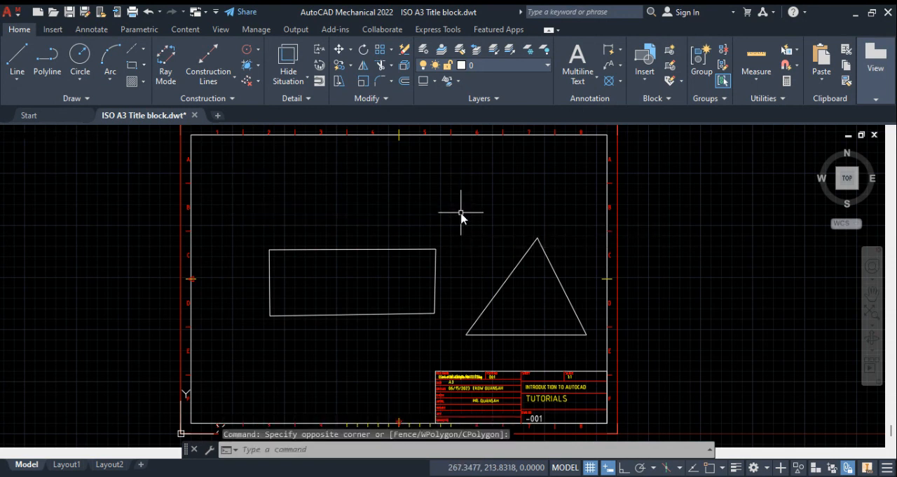
pyautogui.click(467, 170)
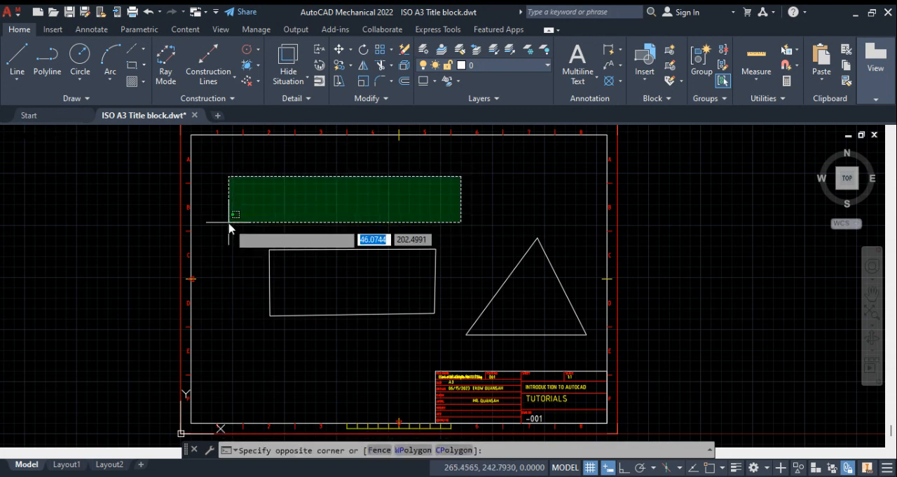
pyautogui.press('Escape')
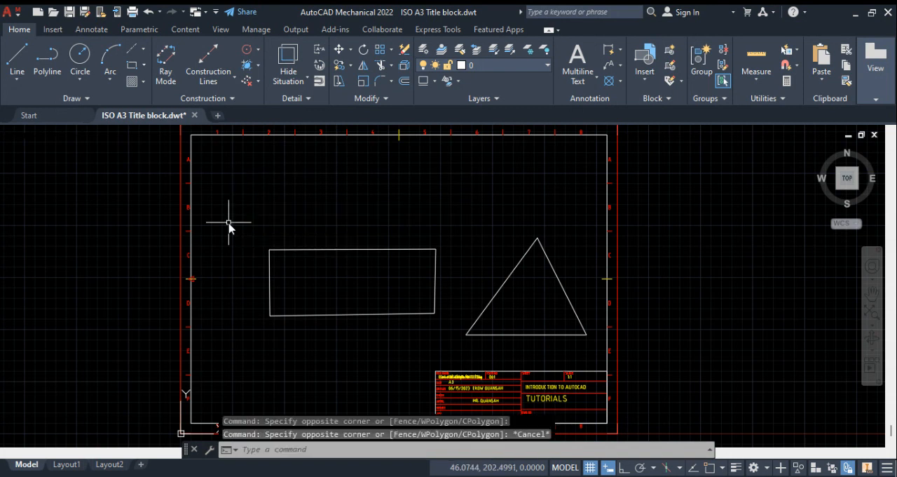
# Step: Erase the rectangle's top and right sides with a crossing selection that cuts through its upper-right corner
pyautogui.click(457, 219)
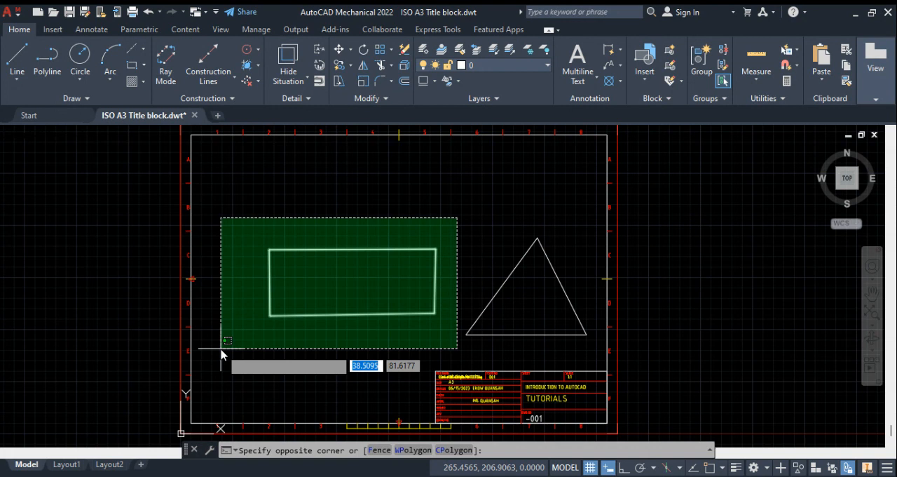
pyautogui.click(409, 280)
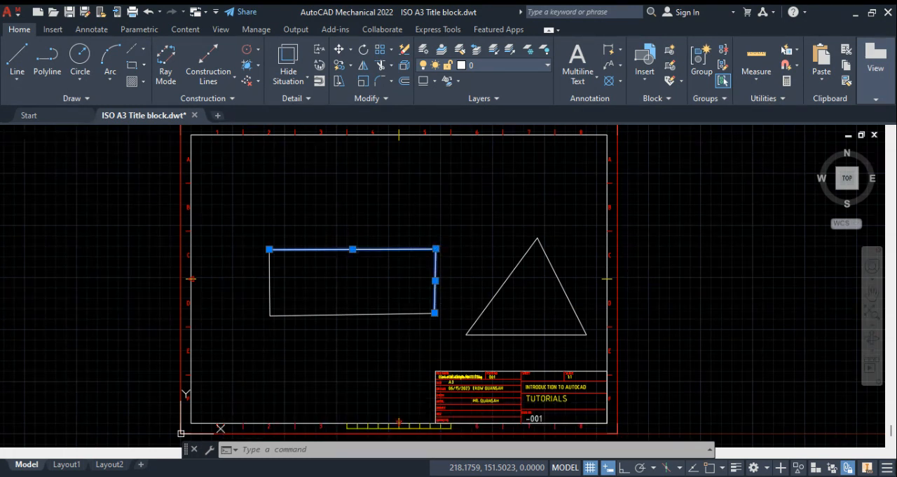
pyautogui.press('Delete')
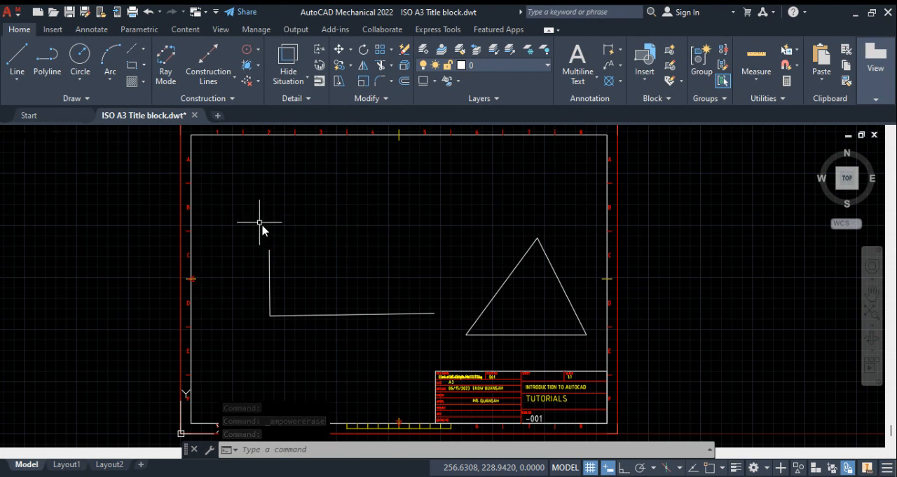
# Step: Erase the rectangle's left vertical side with a crossing selection over its upper part
pyautogui.click(244, 219)
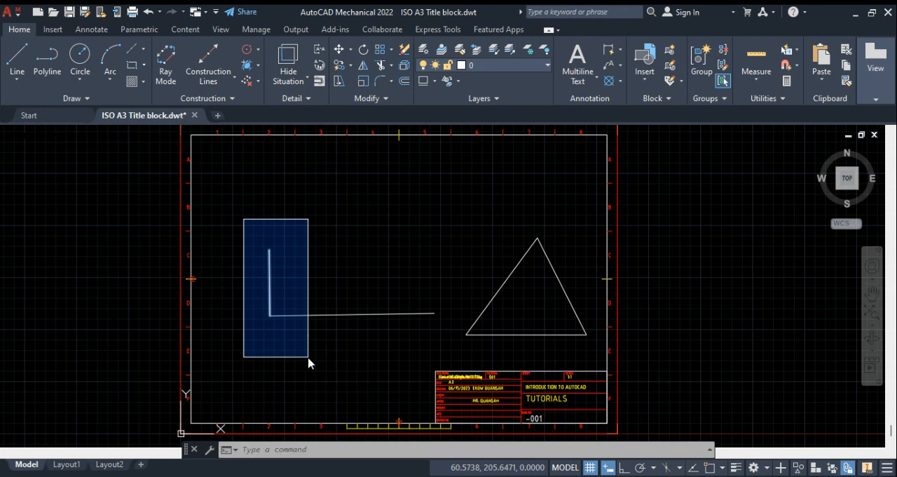
pyautogui.press('Escape')
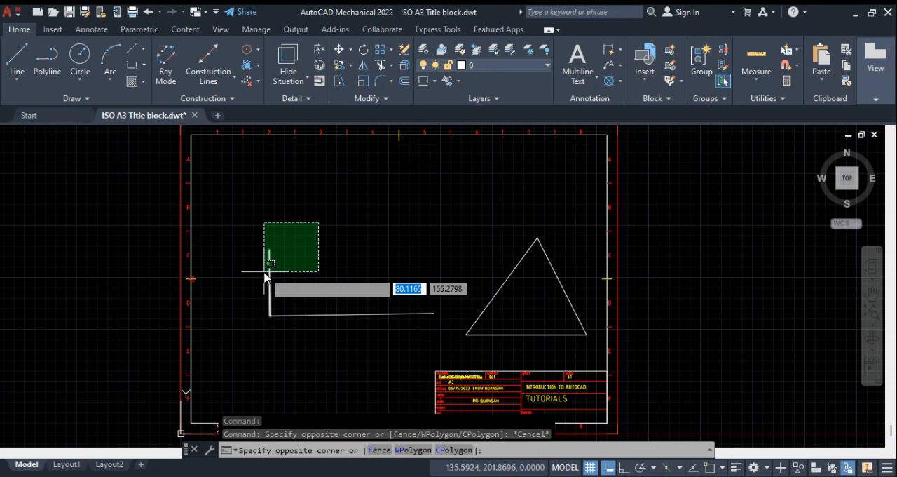
pyautogui.click(265, 277)
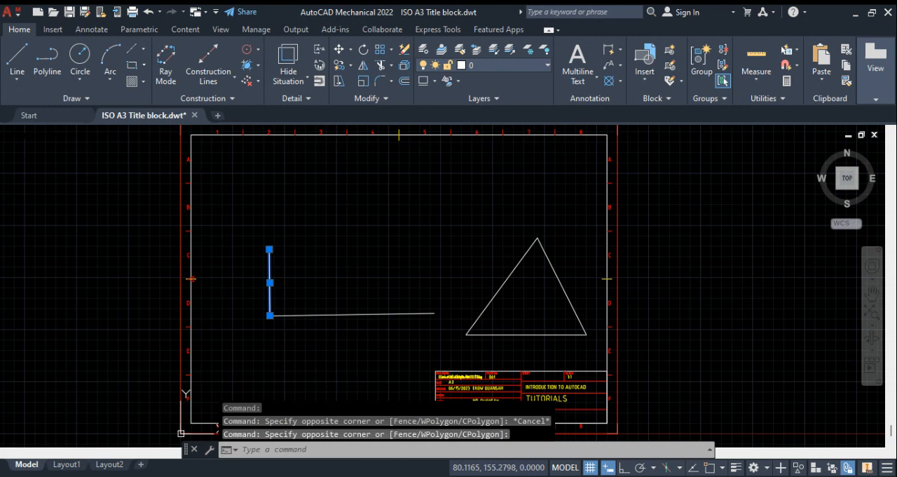
pyautogui.press('Delete')
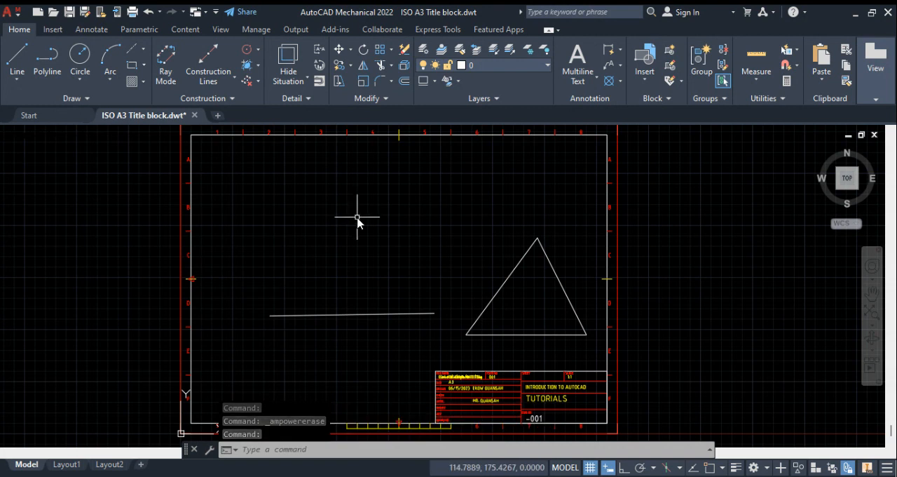
pyautogui.click(565, 203)
pyautogui.click(251, 354)
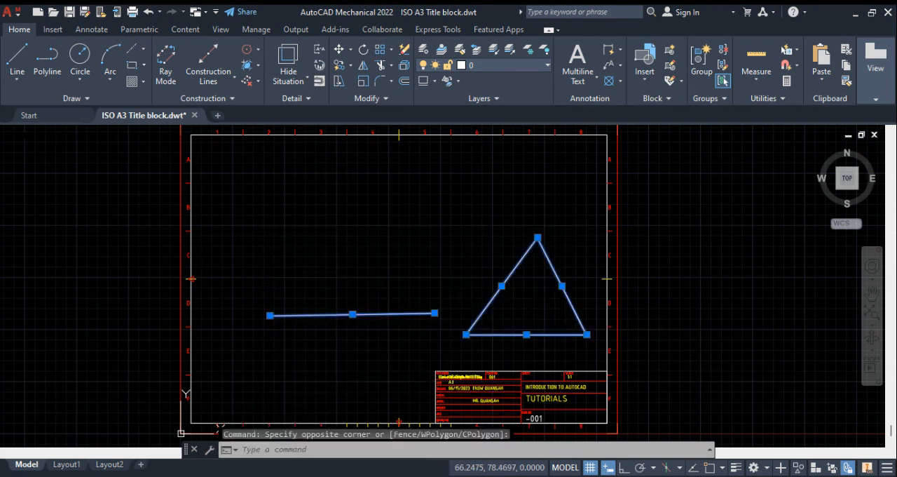
pyautogui.doubleClick(368, 207)
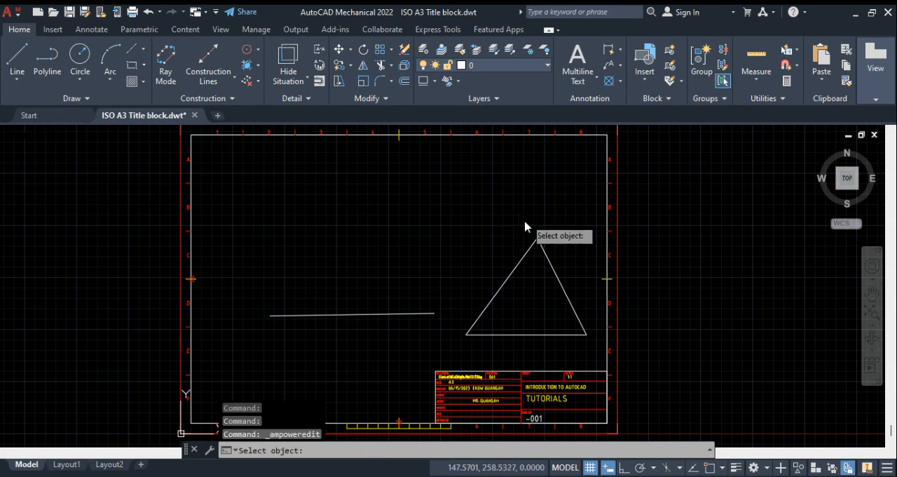
pyautogui.press('Escape')
# Step: Erase the rectangle's remaining bottom line and the whole triangle together with one crossing selection
pyautogui.click(553, 211)
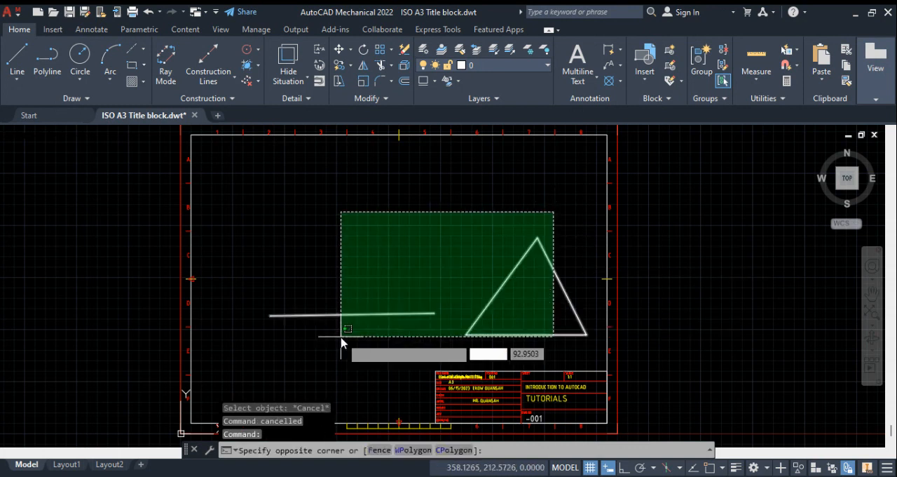
pyautogui.click(309, 350)
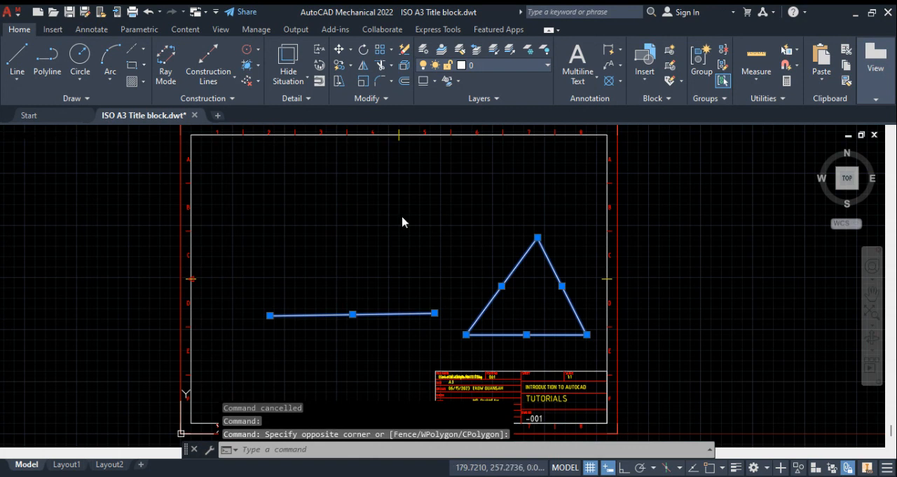
pyautogui.press('Delete')
pyautogui.press('Escape')
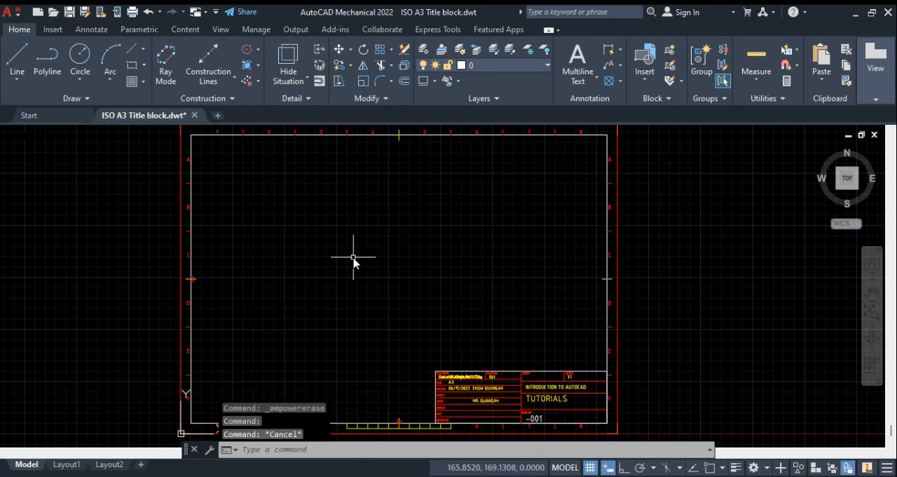